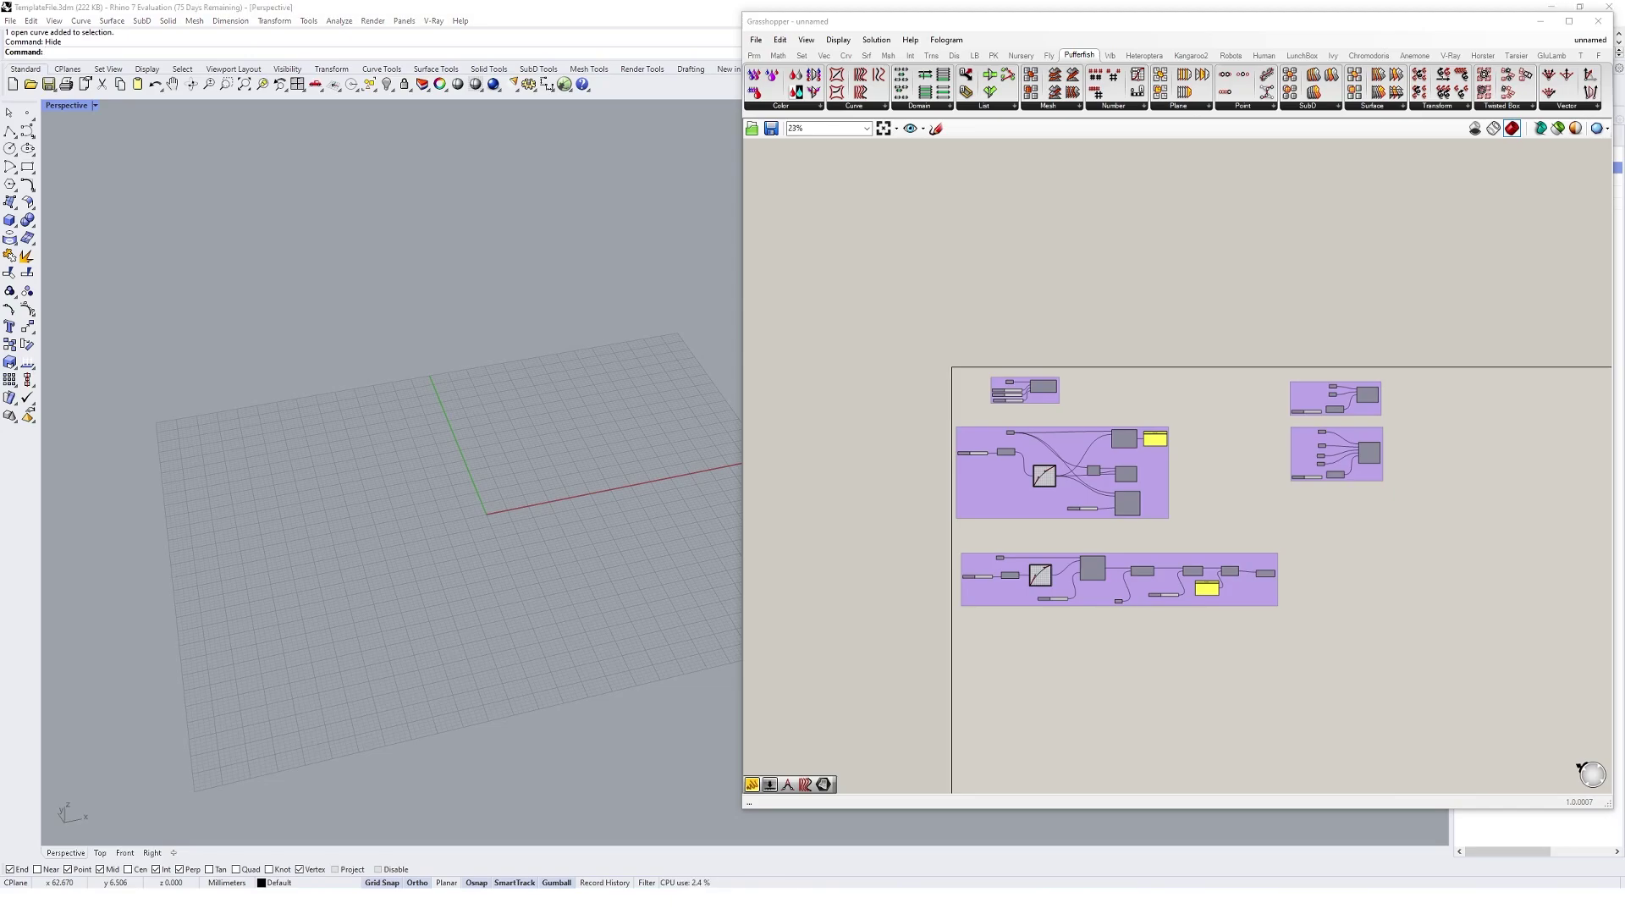
Zoom in and pan the canvas to an empty area beside the grouped definitions.
{"action": "scroll", "coordinate": [1095, 373], "scroll_direction": "up", "scroll_amount": 6}
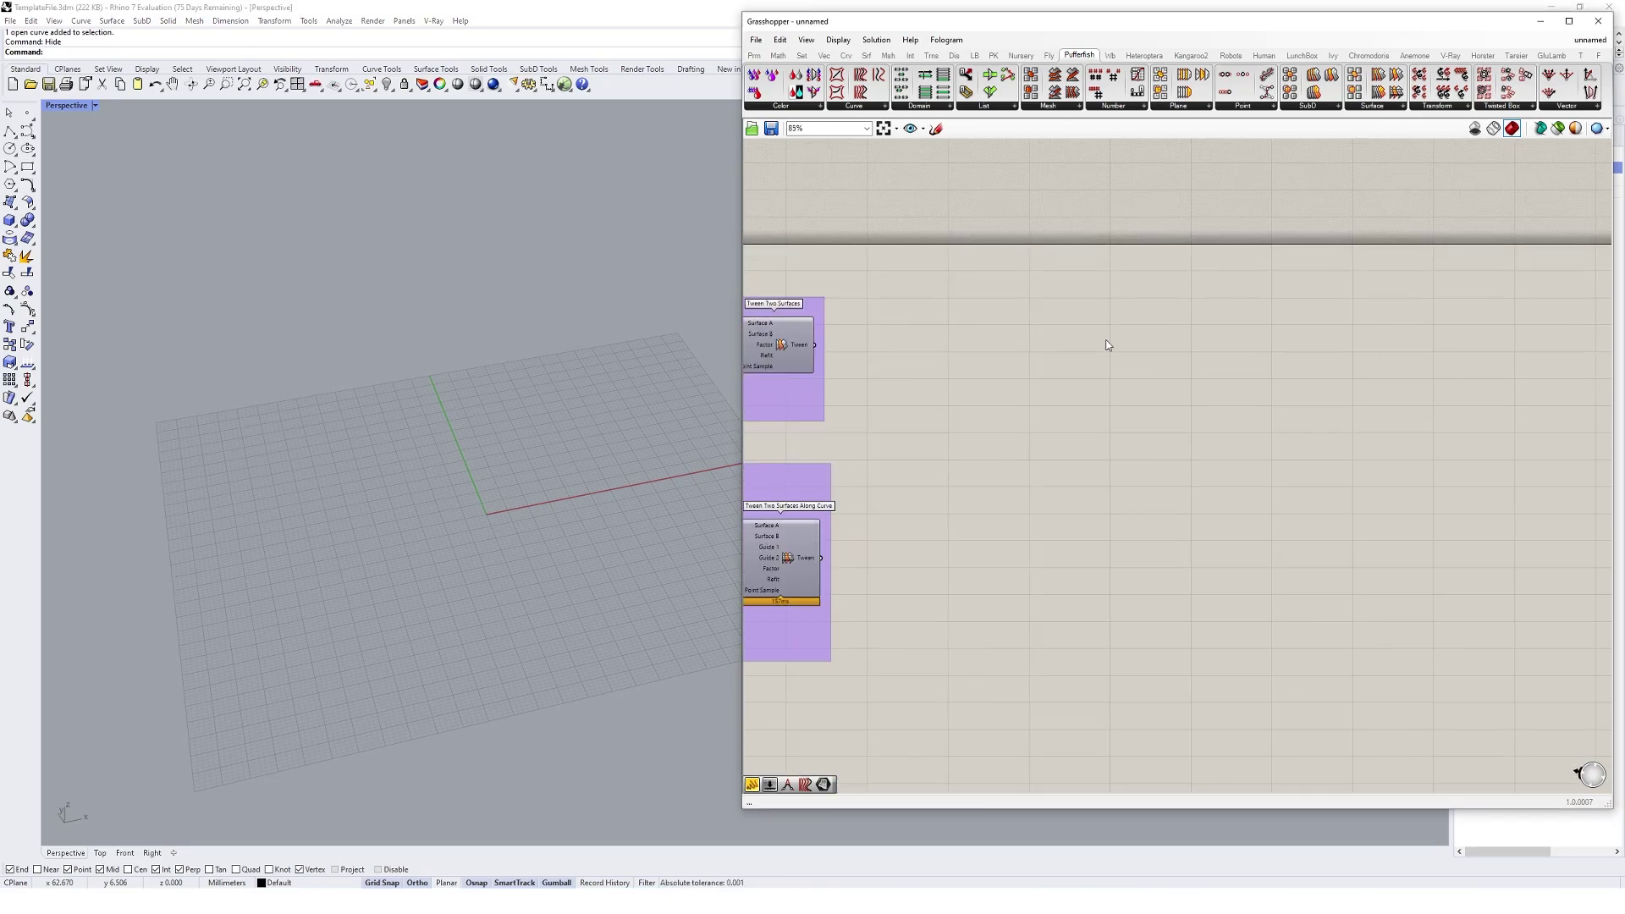
{"action": "right_click_drag", "start_coordinate": [1107, 344], "coordinate": [1031, 328]}
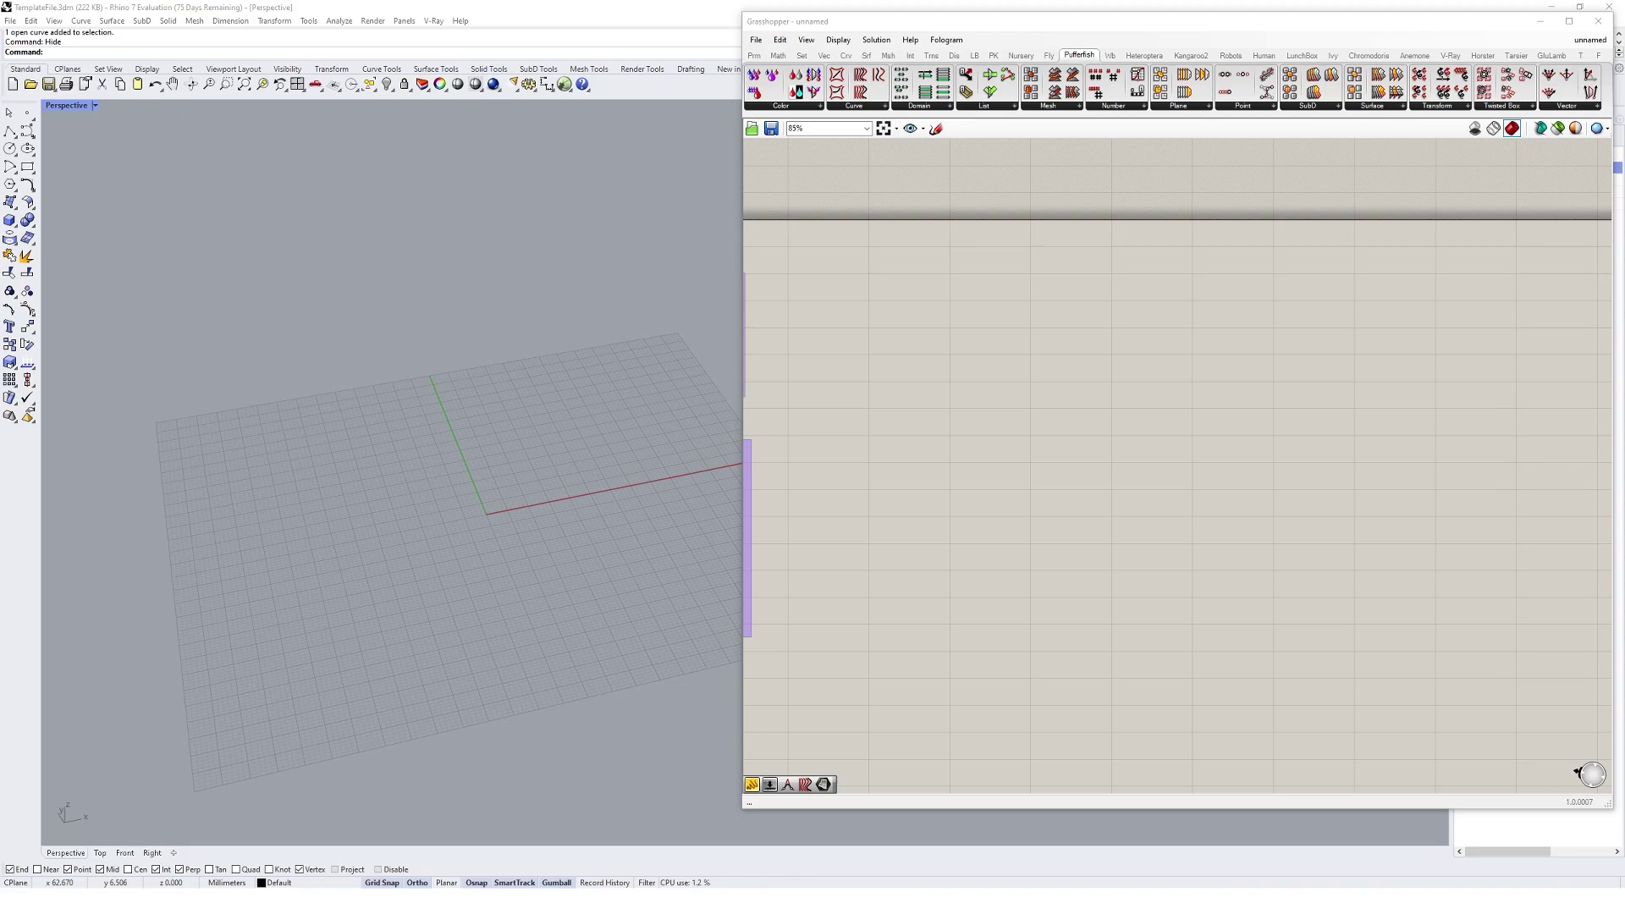
Add a Mesh Sphere component via the 'mesh sph' search.
{"action": "double_click", "coordinate": [1148, 352]}
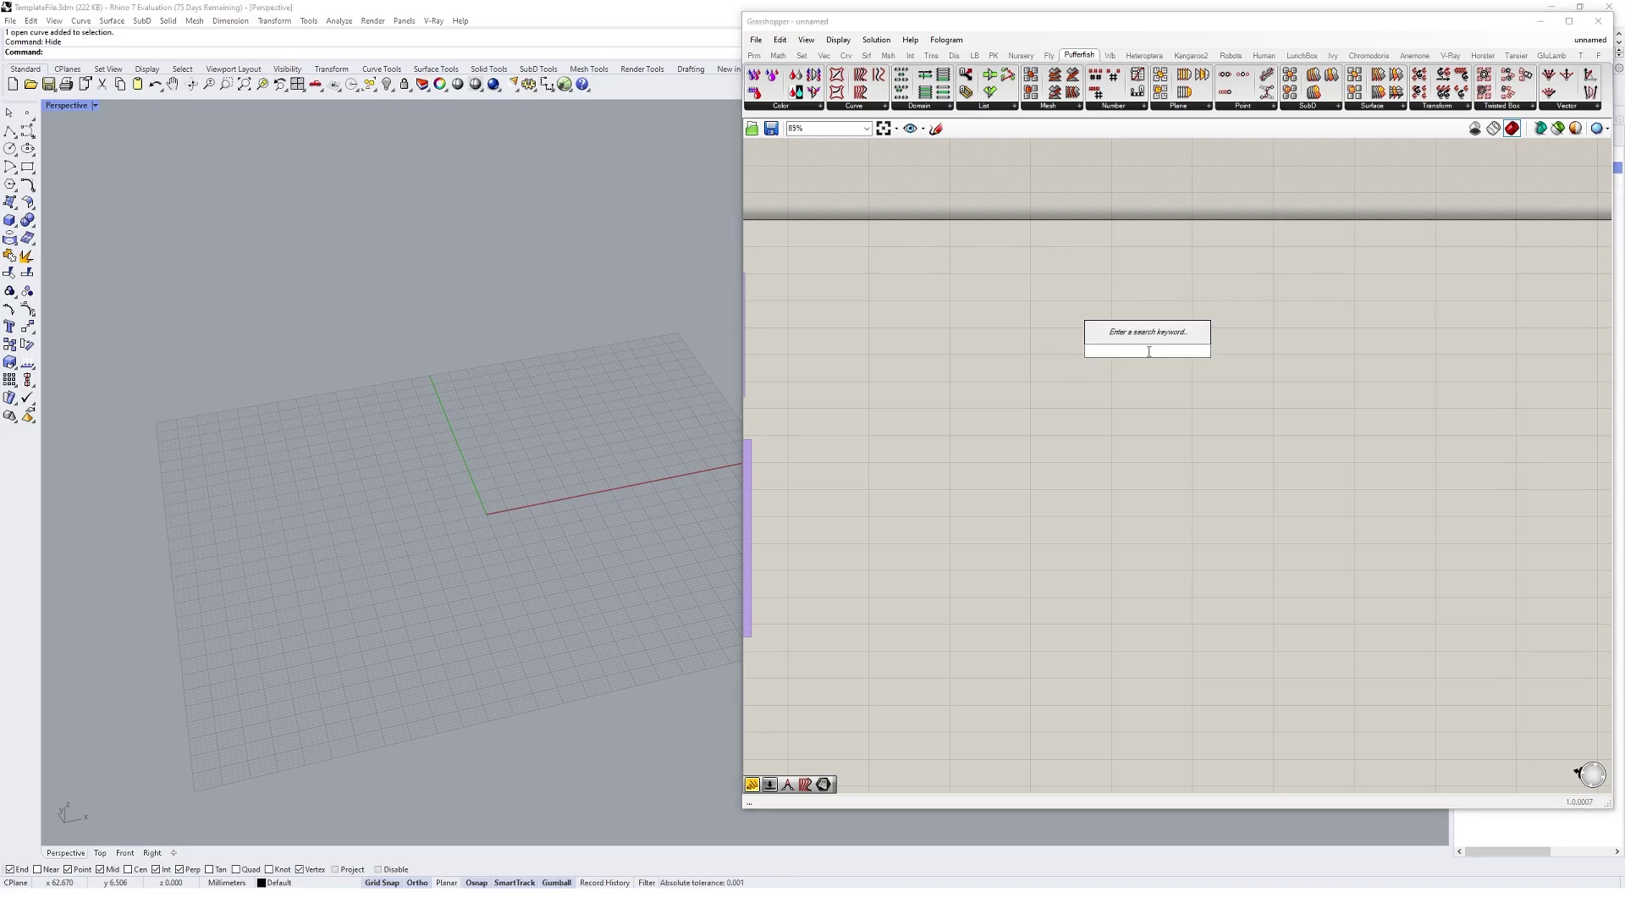
{"action": "type", "text": "mesh sph"}
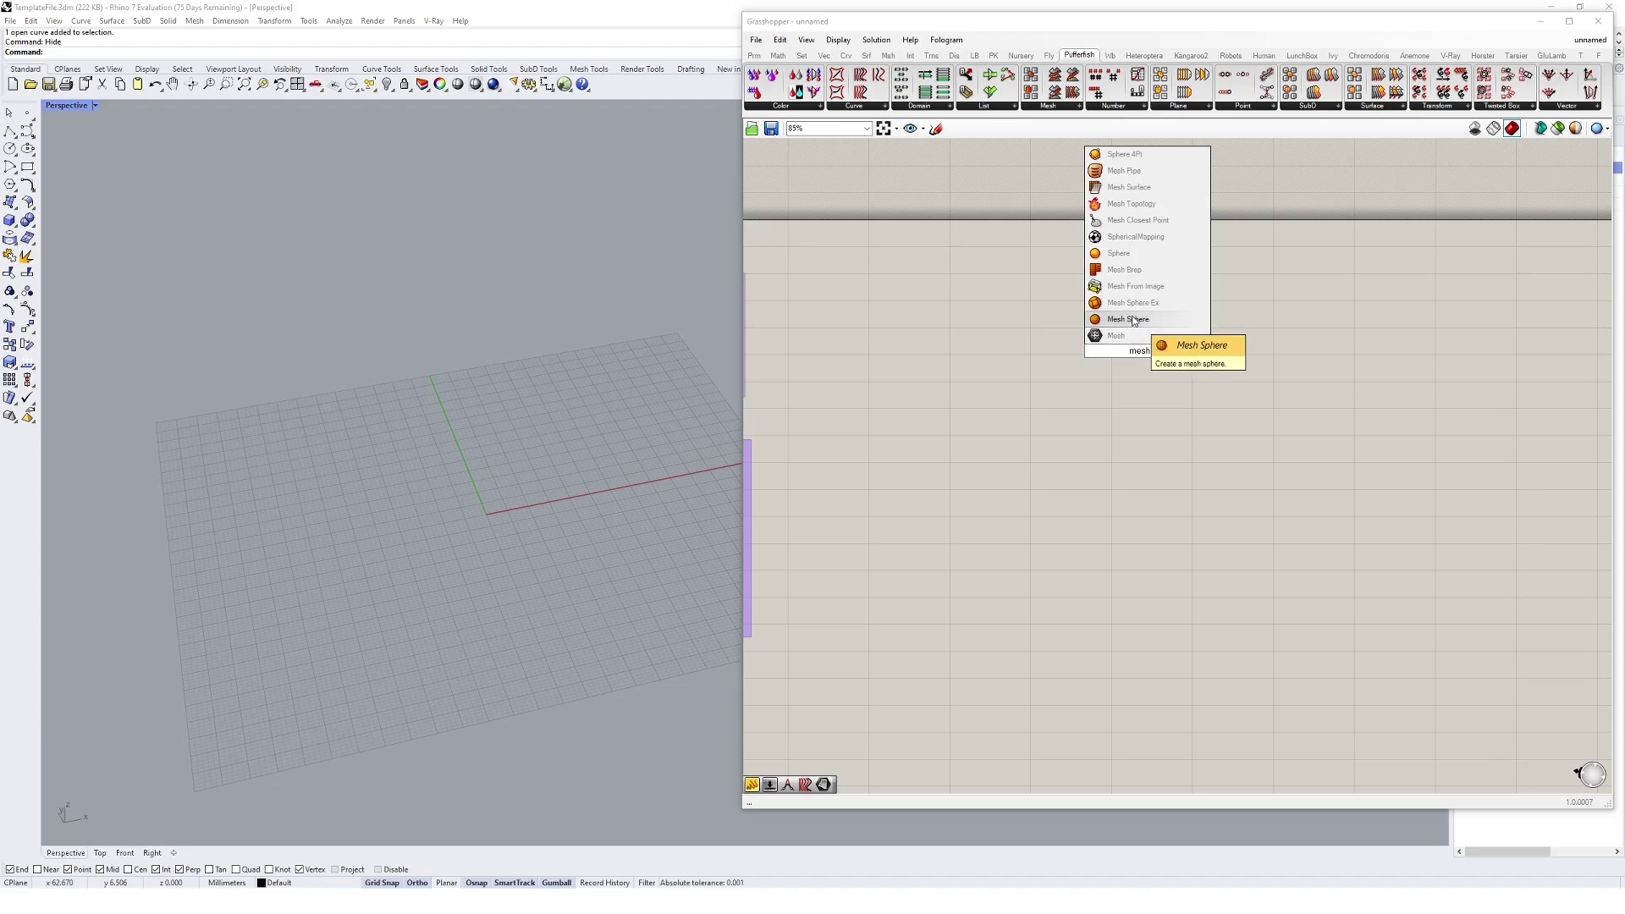
{"action": "left_click", "coordinate": [1129, 319]}
{"action": "scroll", "coordinate": [978, 379], "scroll_direction": "up", "scroll_amount": 2}
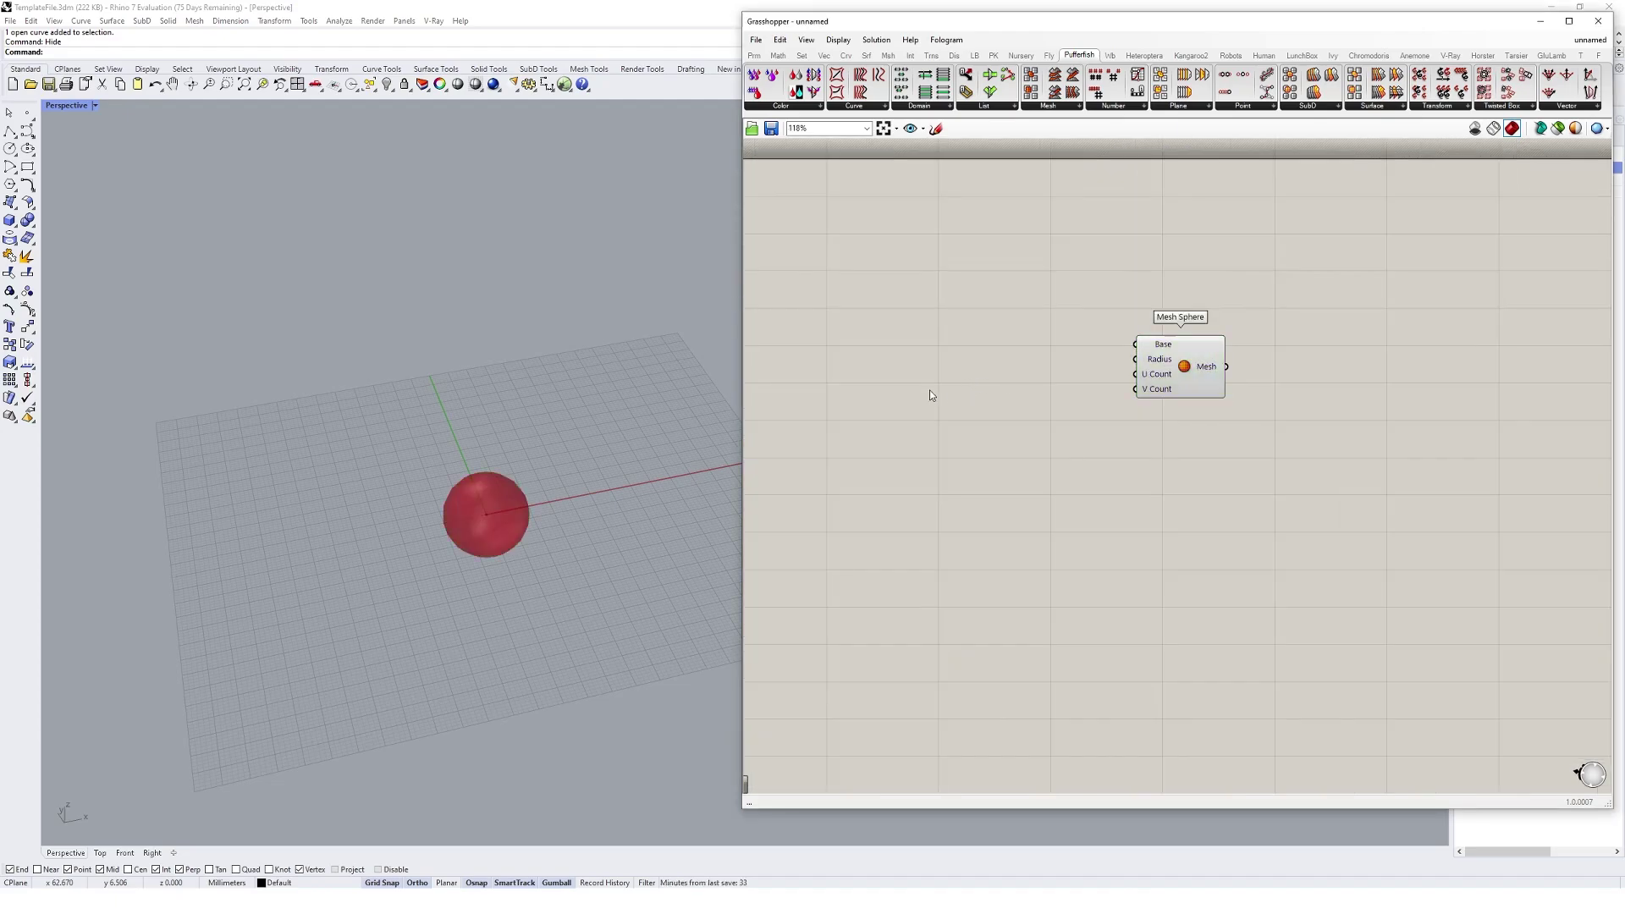
Create a 100 number slider wired to the sphere's Radius.
{"action": "double_click", "coordinate": [929, 389]}
{"action": "type", "text": "100"}
{"action": "key", "text": "Return"}
{"action": "left_click_drag", "start_coordinate": [1007, 389], "coordinate": [1136, 359]}
{"action": "scroll", "coordinate": [438, 381], "scroll_direction": "down", "scroll_amount": 3}
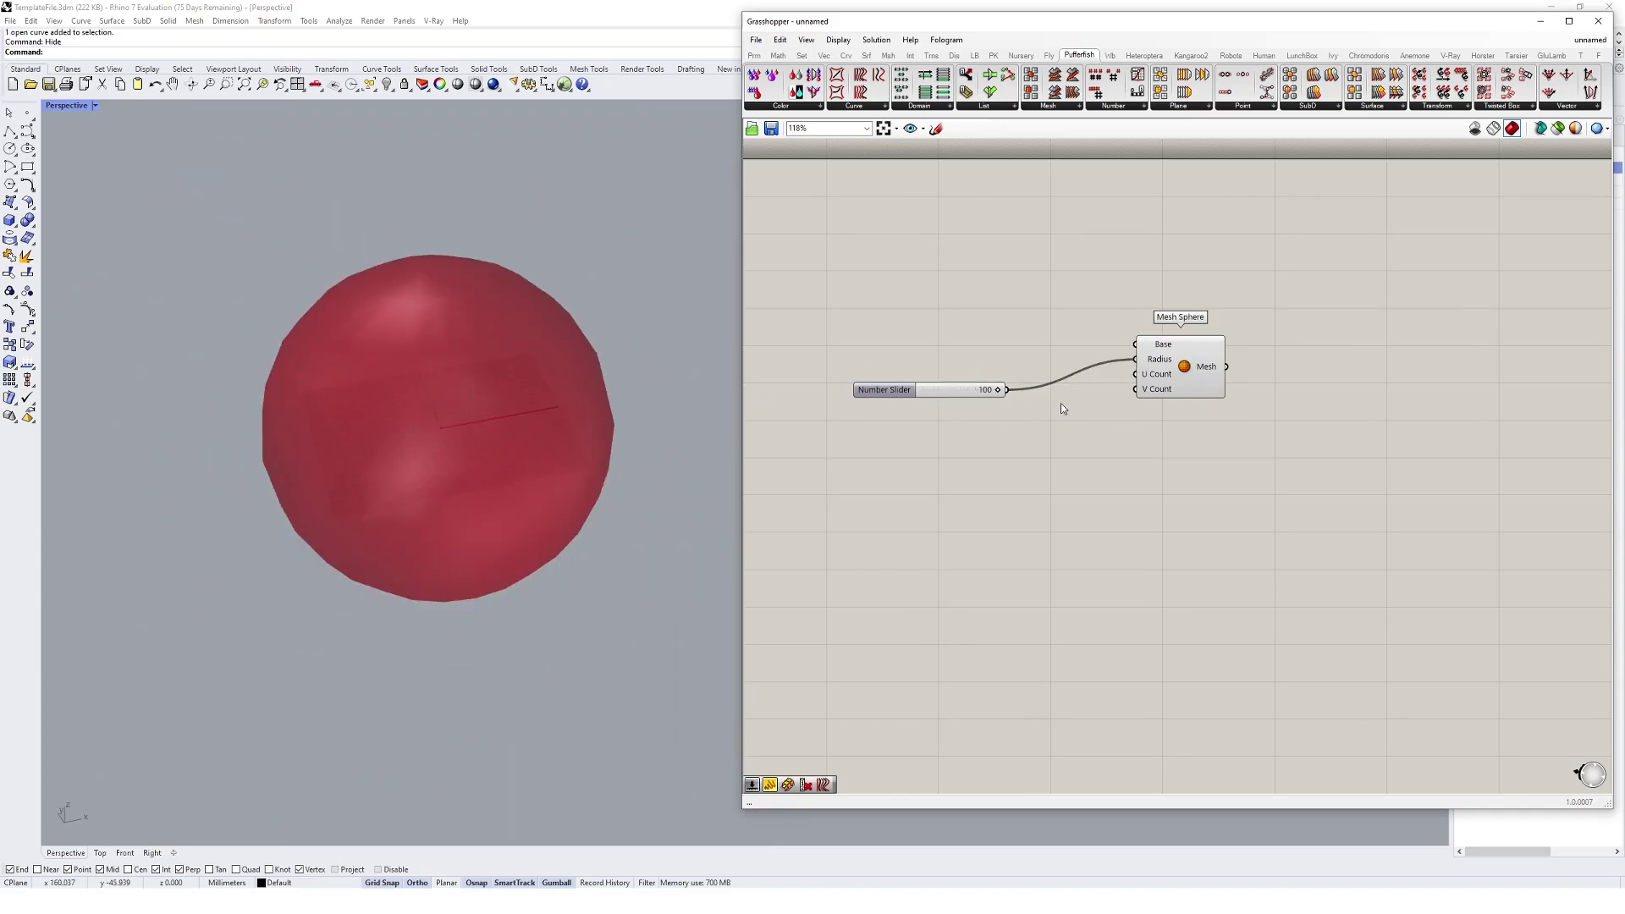
{"action": "left_click_drag", "start_coordinate": [884, 390], "coordinate": [945, 359]}
Add a 50 slider driving both the sphere's U and V counts.
{"action": "double_click", "coordinate": [1001, 419]}
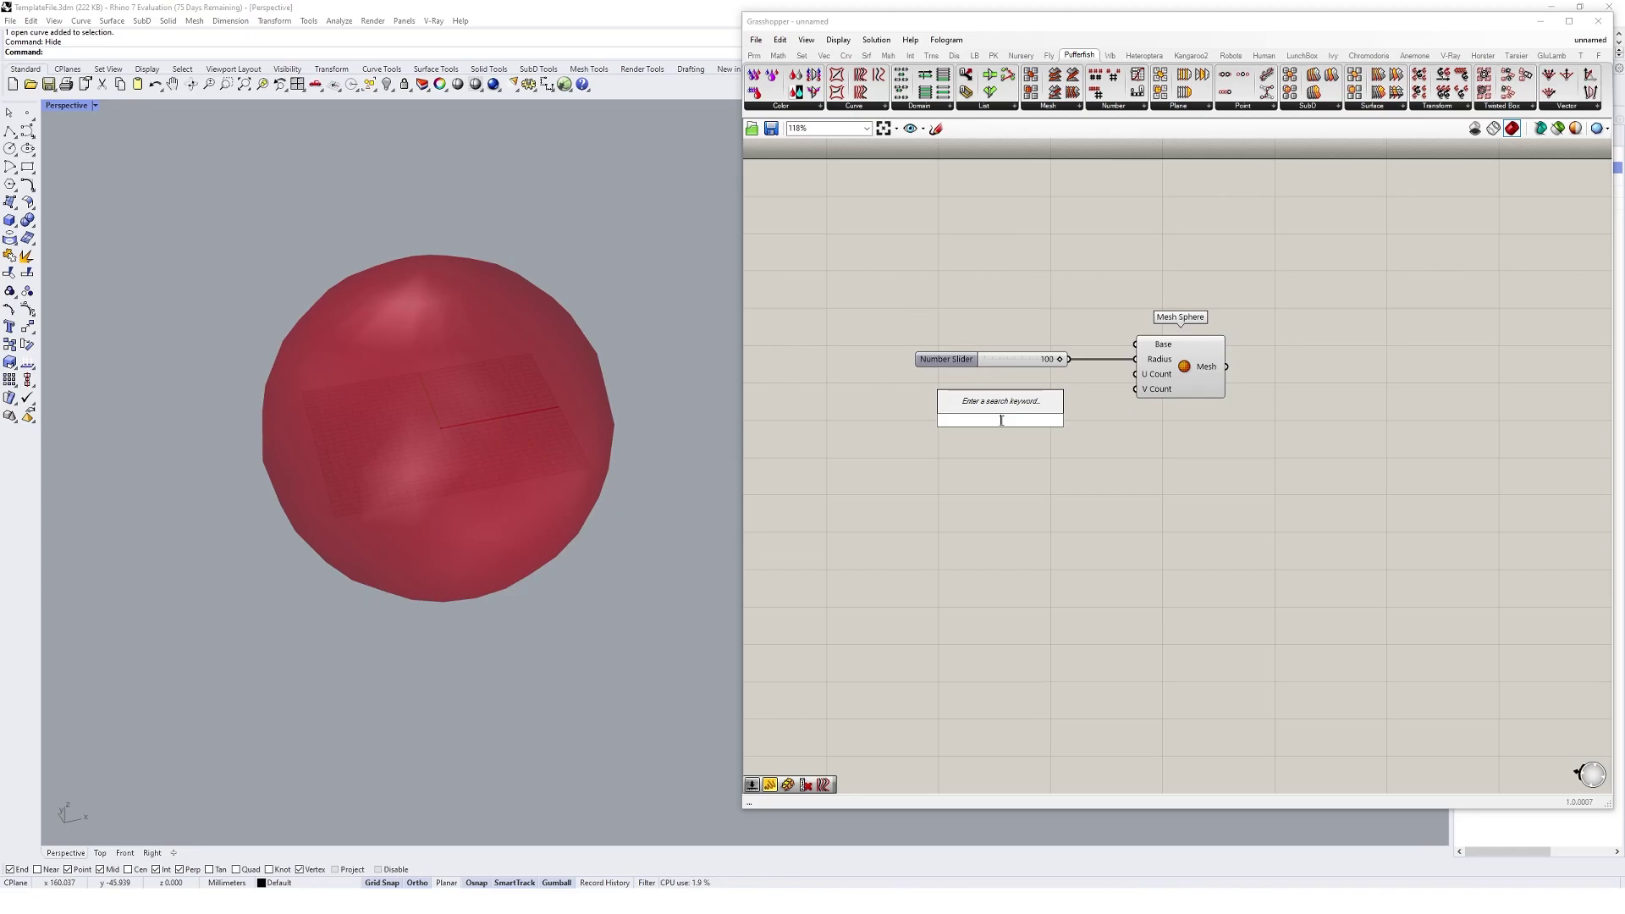
{"action": "type", "text": "50"}
{"action": "key", "text": "Return"}
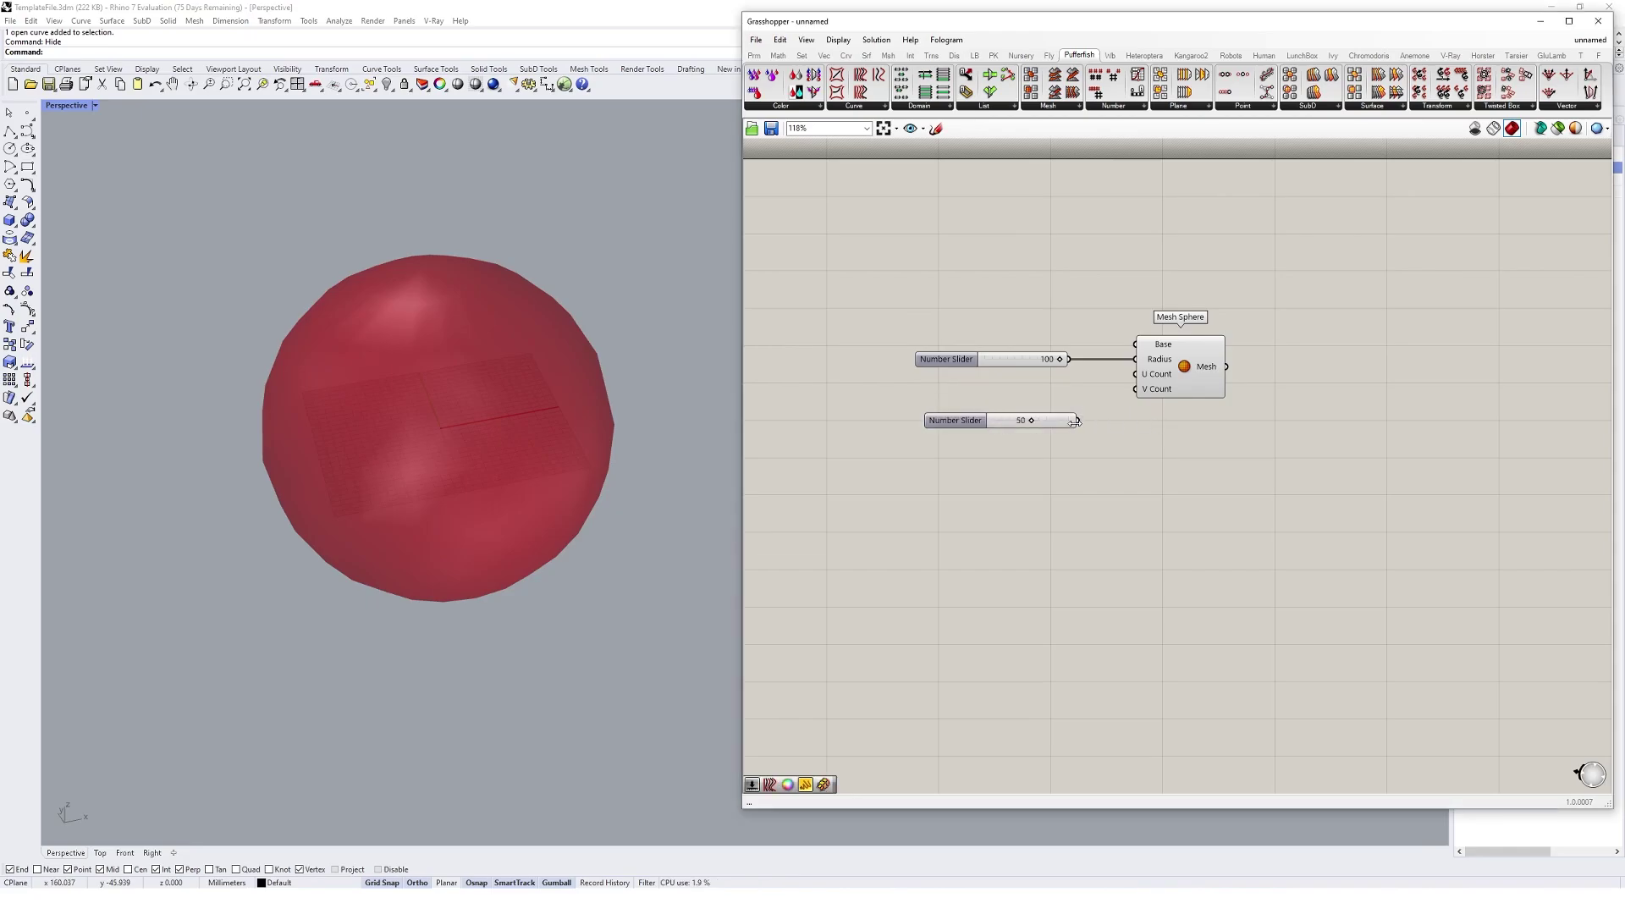
{"action": "left_click_drag", "start_coordinate": [1075, 422], "coordinate": [1052, 395]}
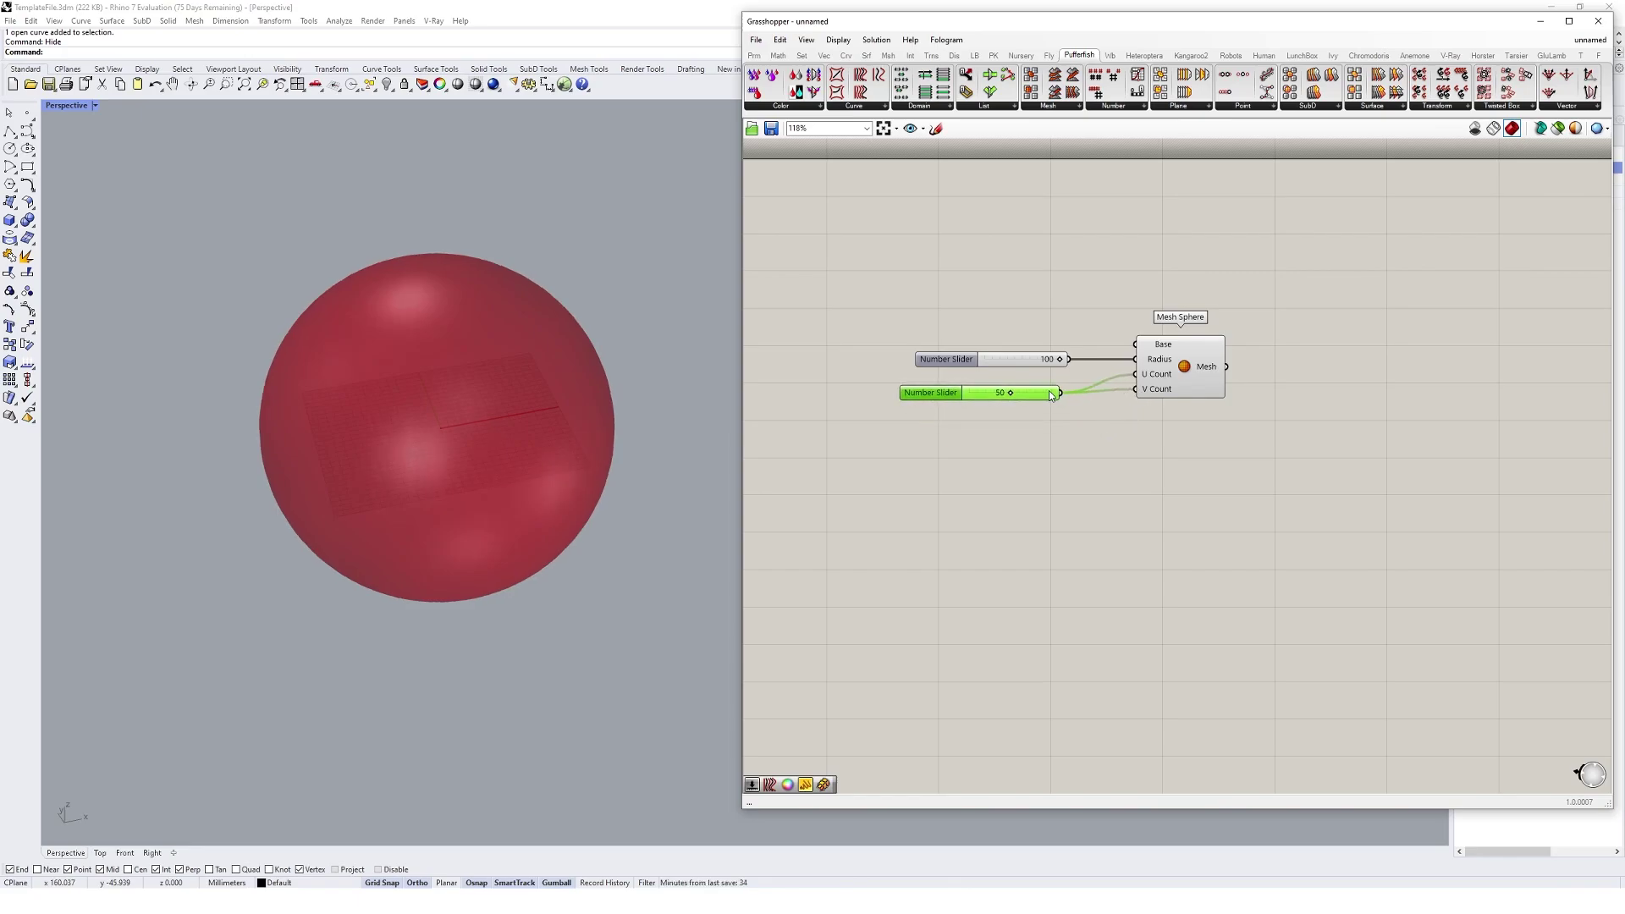
Add Deconstruct Mesh, replacing a mistaken Deconstruct Body, and feed it the sphere mesh.
{"action": "double_click", "coordinate": [1273, 395]}
{"action": "type", "text": "dec"}
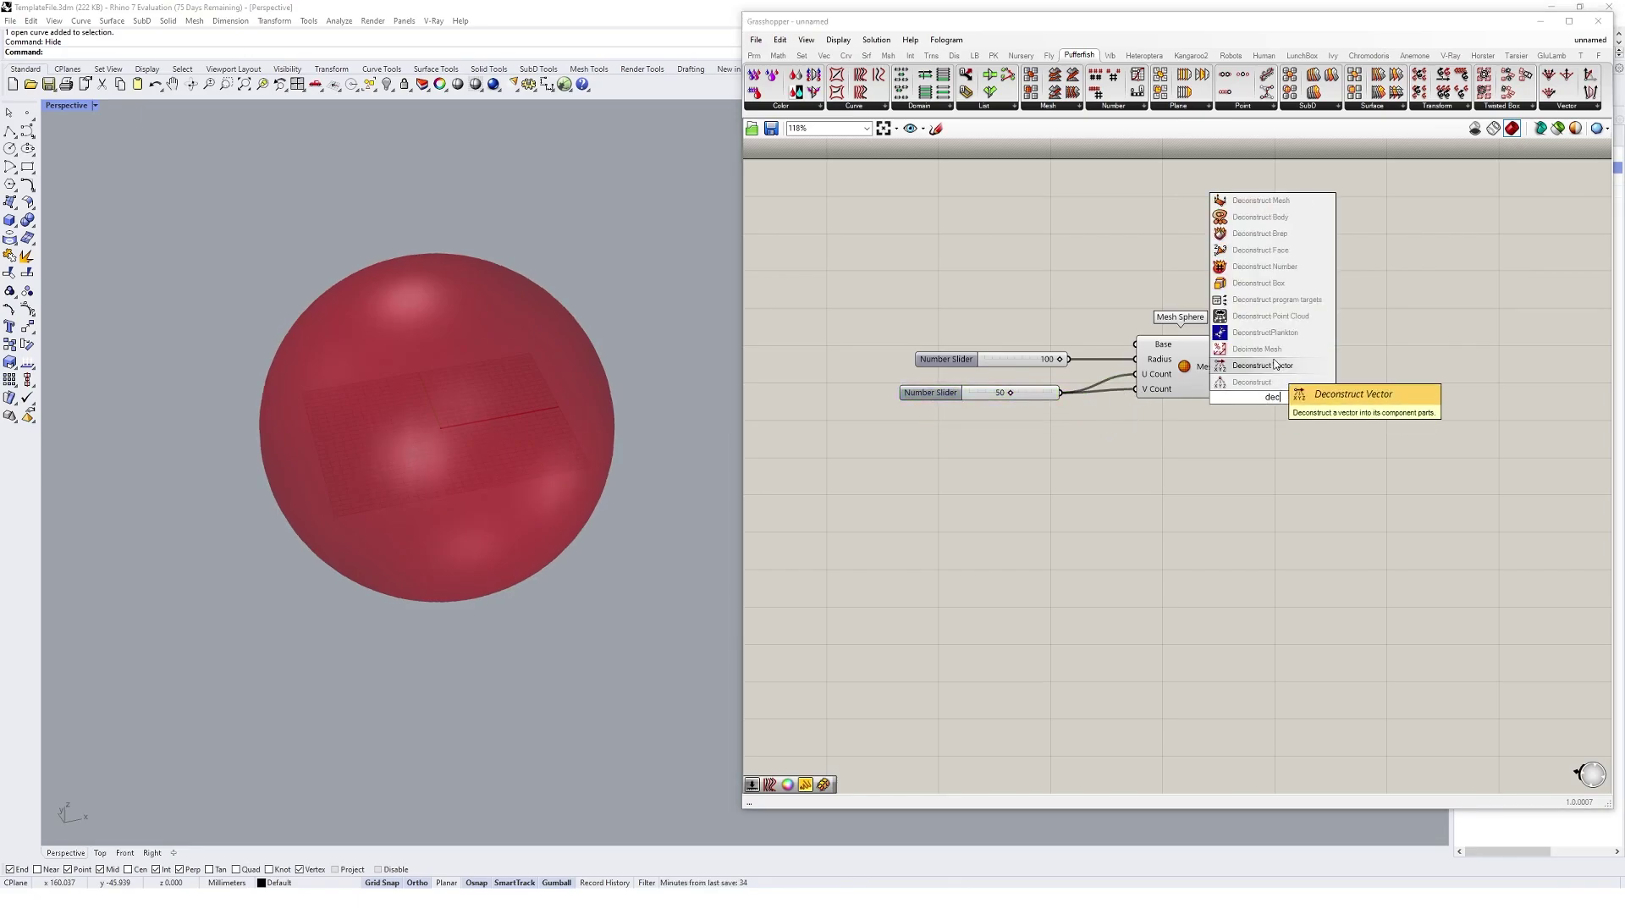
{"action": "left_click", "coordinate": [1273, 209]}
{"action": "left_click_drag", "start_coordinate": [1279, 392], "coordinate": [1293, 326]}
{"action": "key", "text": "Delete"}
{"action": "double_click", "coordinate": [1298, 387]}
{"action": "left_click", "coordinate": [1284, 190]}
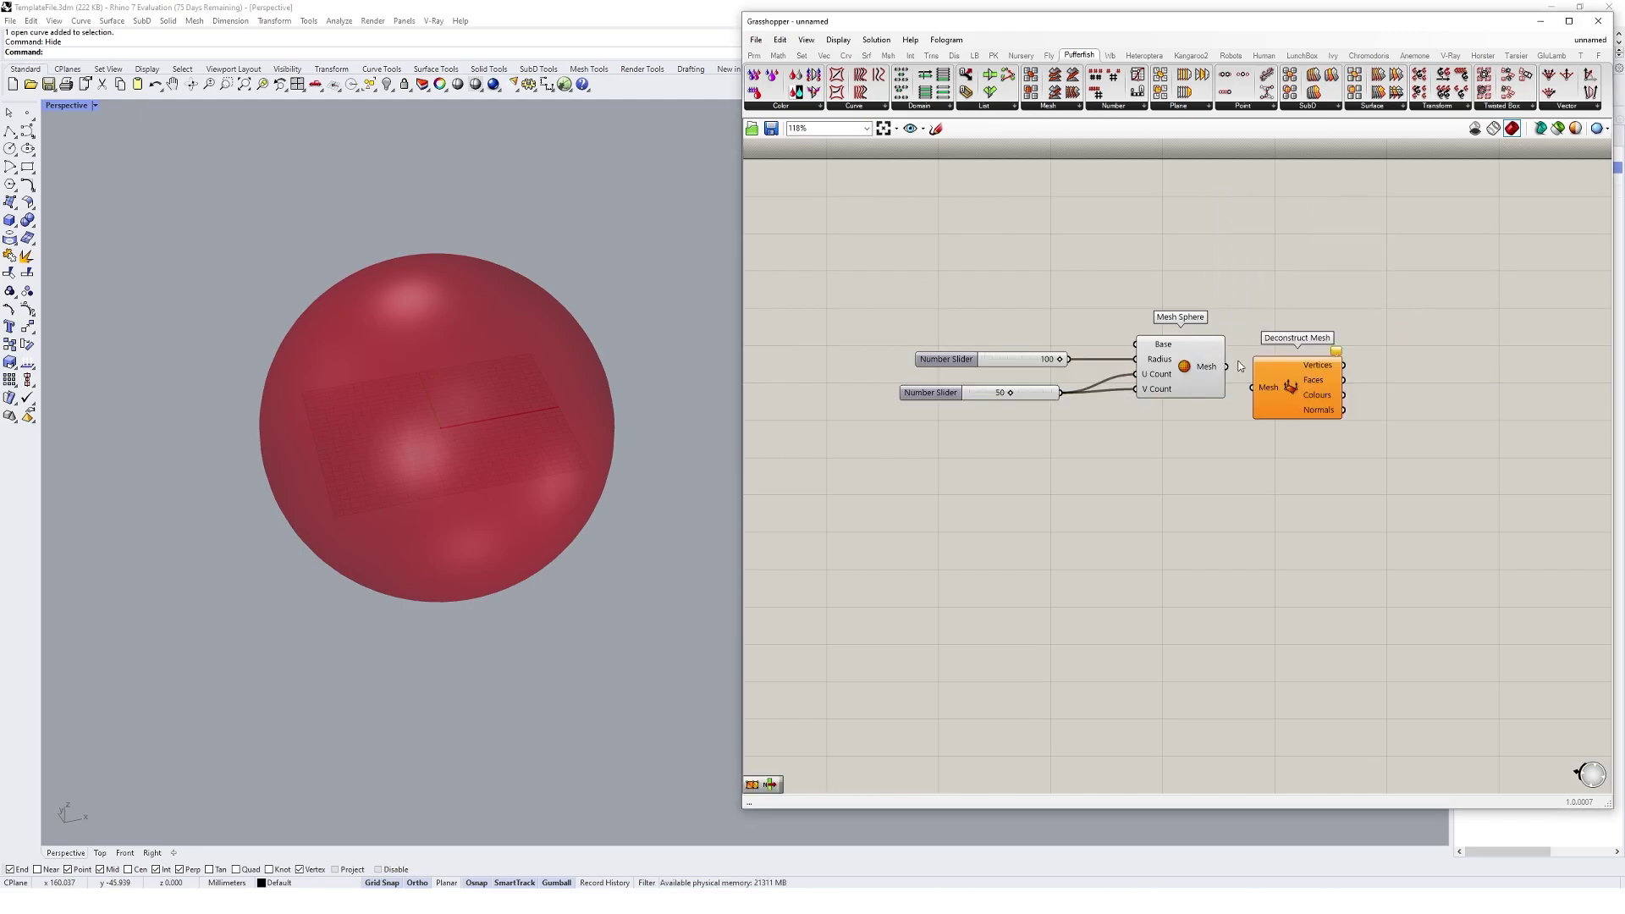
{"action": "left_click_drag", "start_coordinate": [1241, 388], "coordinate": [1252, 388]}
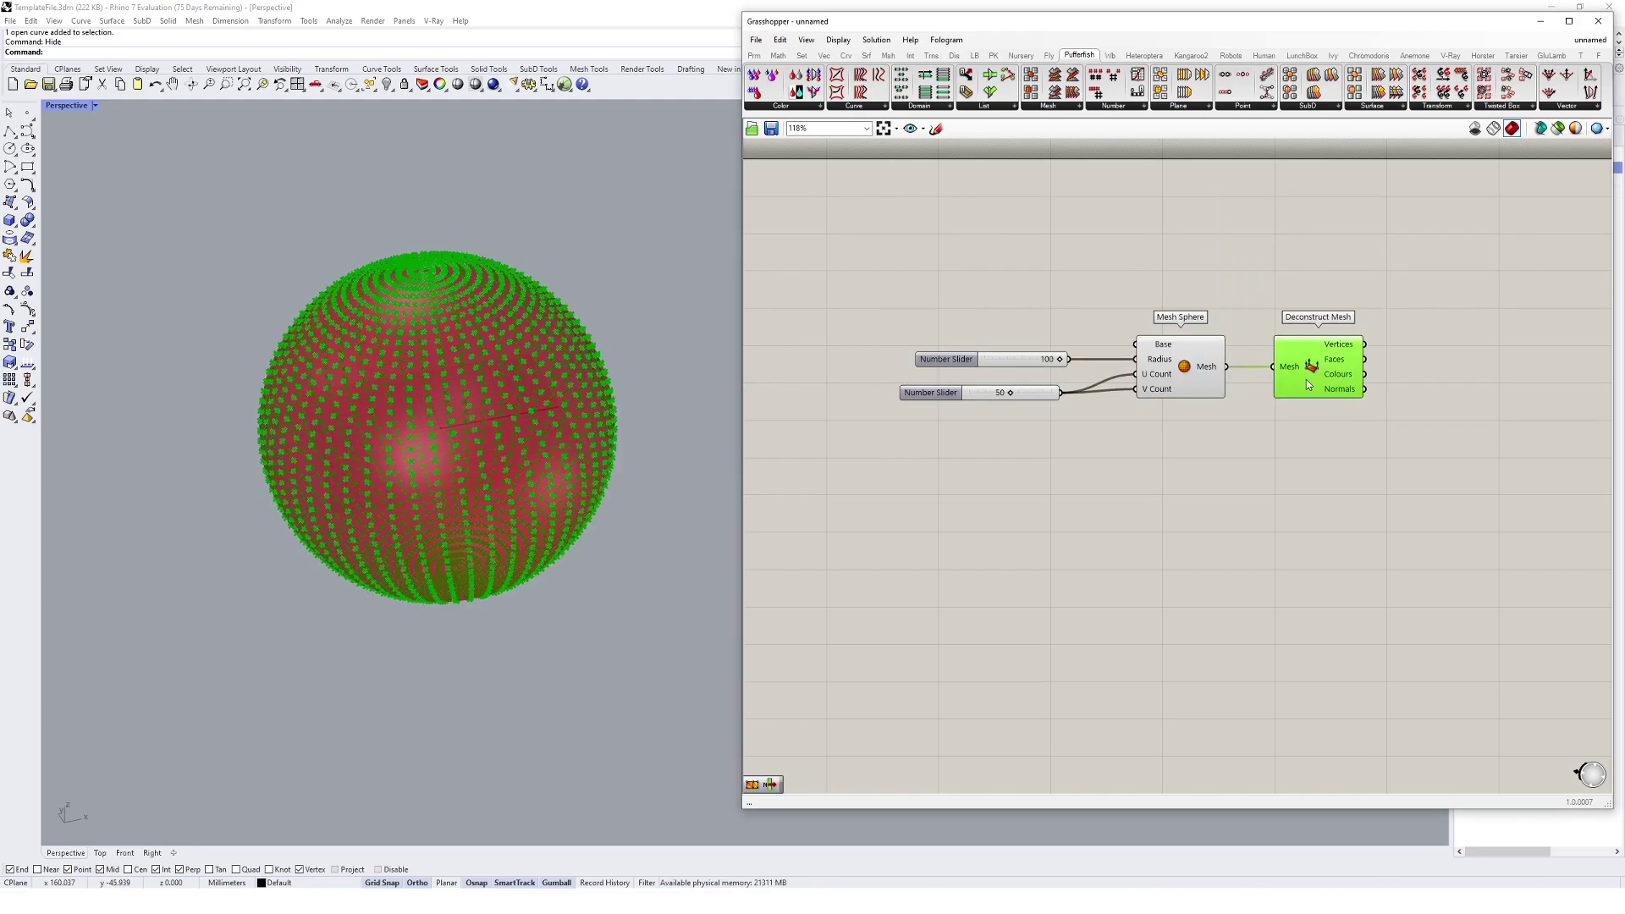
Reset the count slider to 50 and preview the sphere's vertices as points.
{"action": "scroll", "coordinate": [1009, 398], "scroll_direction": "up", "scroll_amount": 2}
{"action": "left_click_drag", "start_coordinate": [1018, 394], "coordinate": [984, 395]}
{"action": "double_click", "coordinate": [1009, 392]}
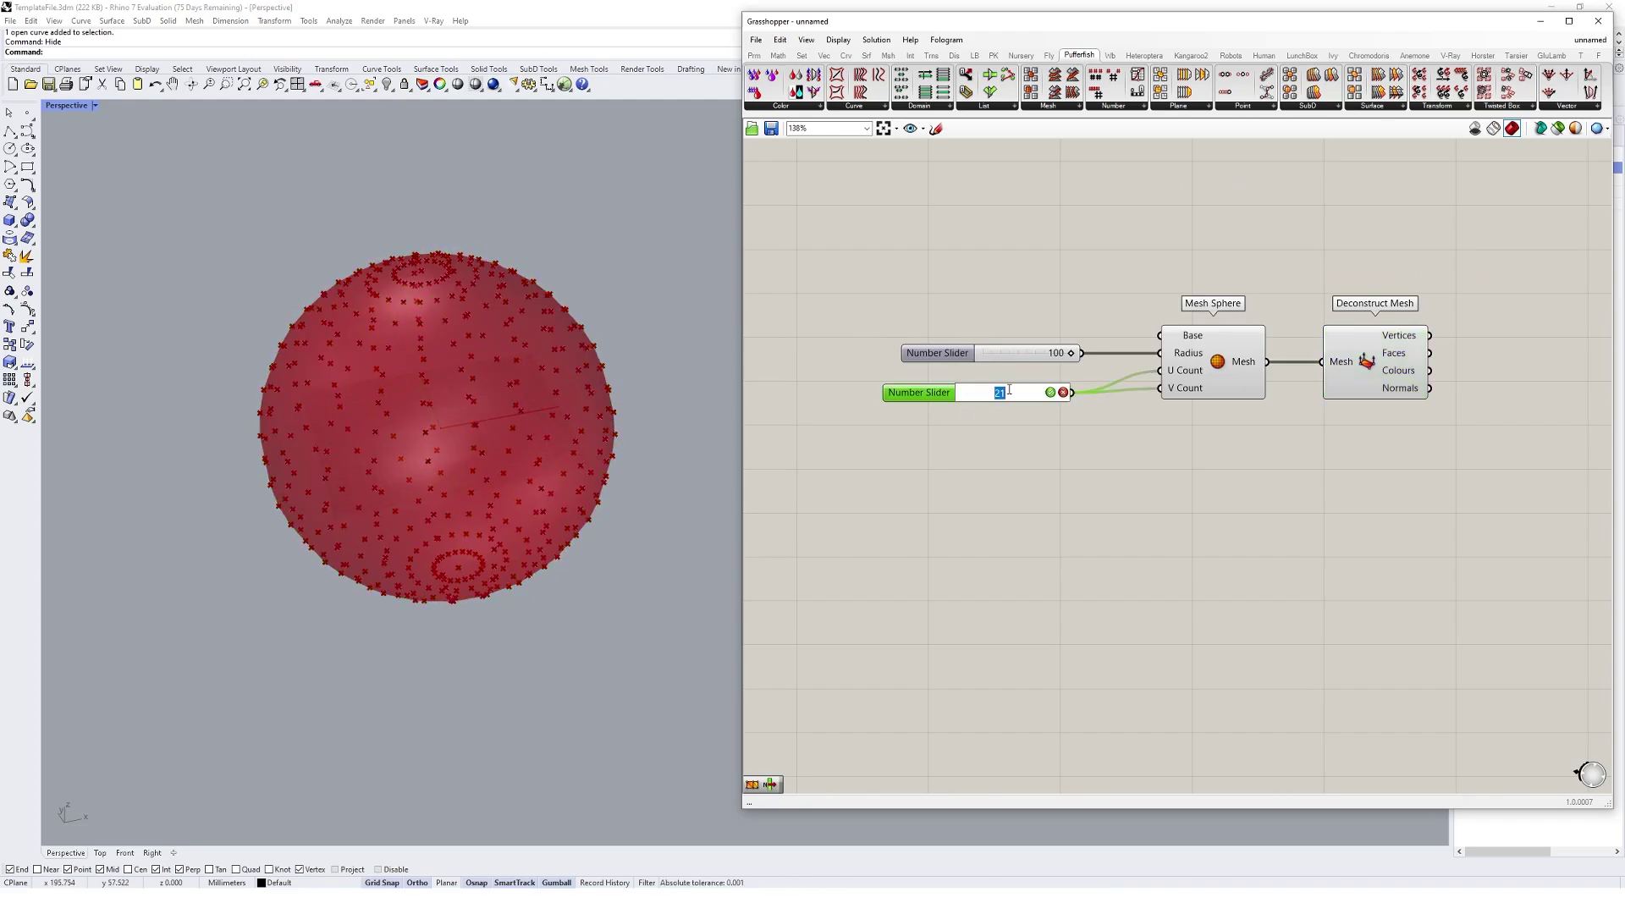
{"action": "type", "text": "50"}
{"action": "key", "text": "Return"}
{"action": "left_click", "coordinate": [1331, 376]}
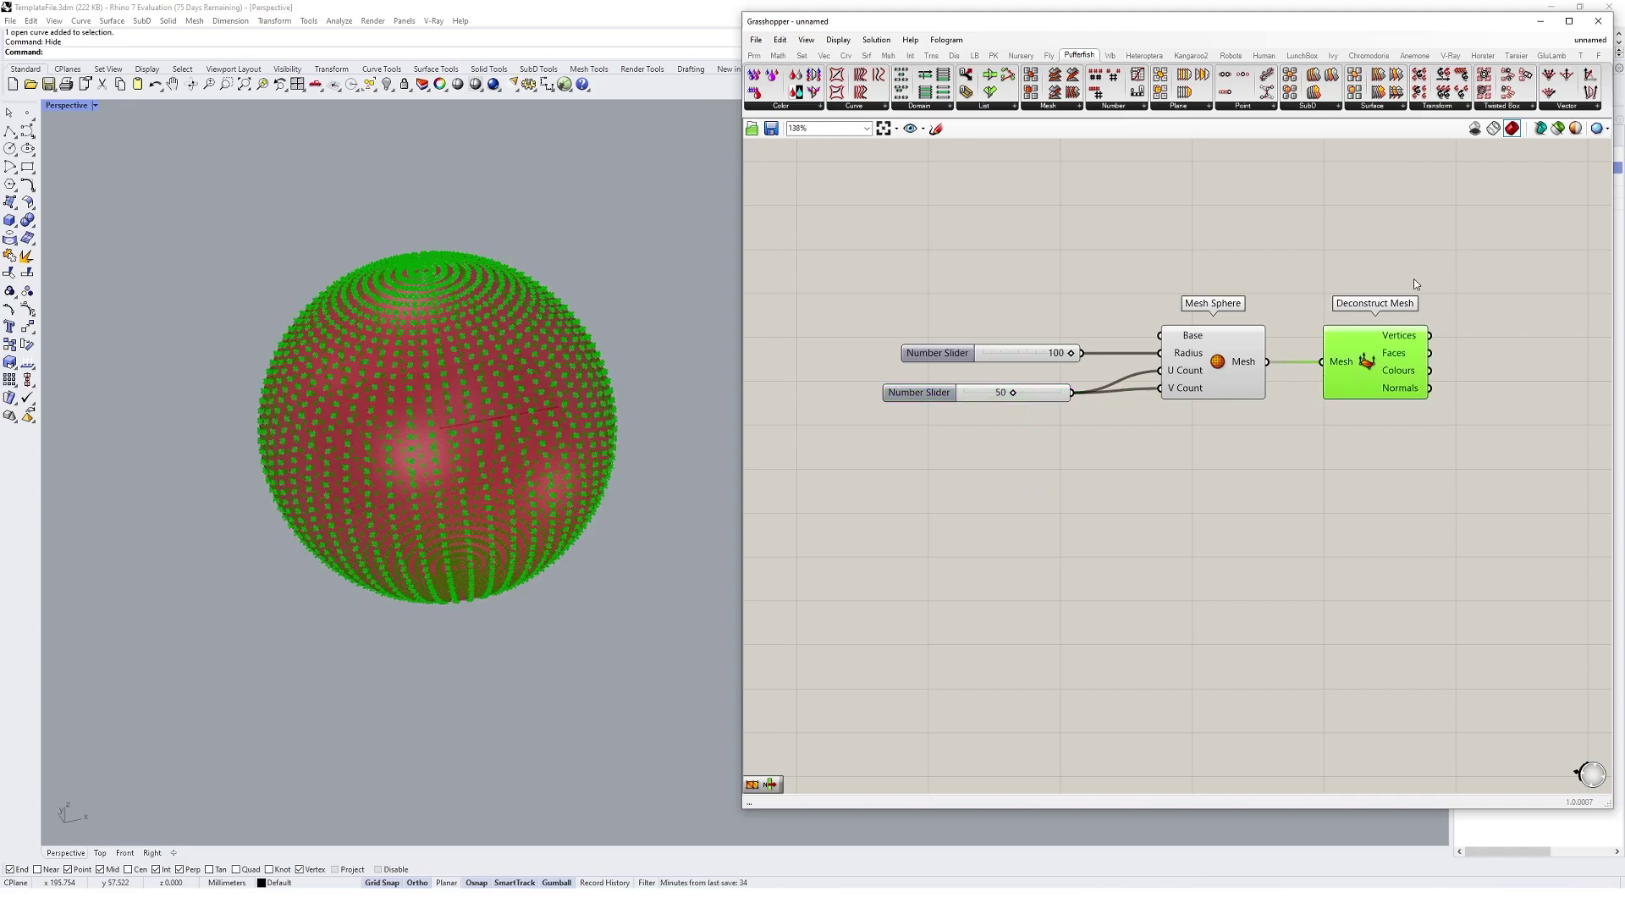
{"action": "right_click_drag", "start_coordinate": [1454, 271], "coordinate": [1258, 307]}
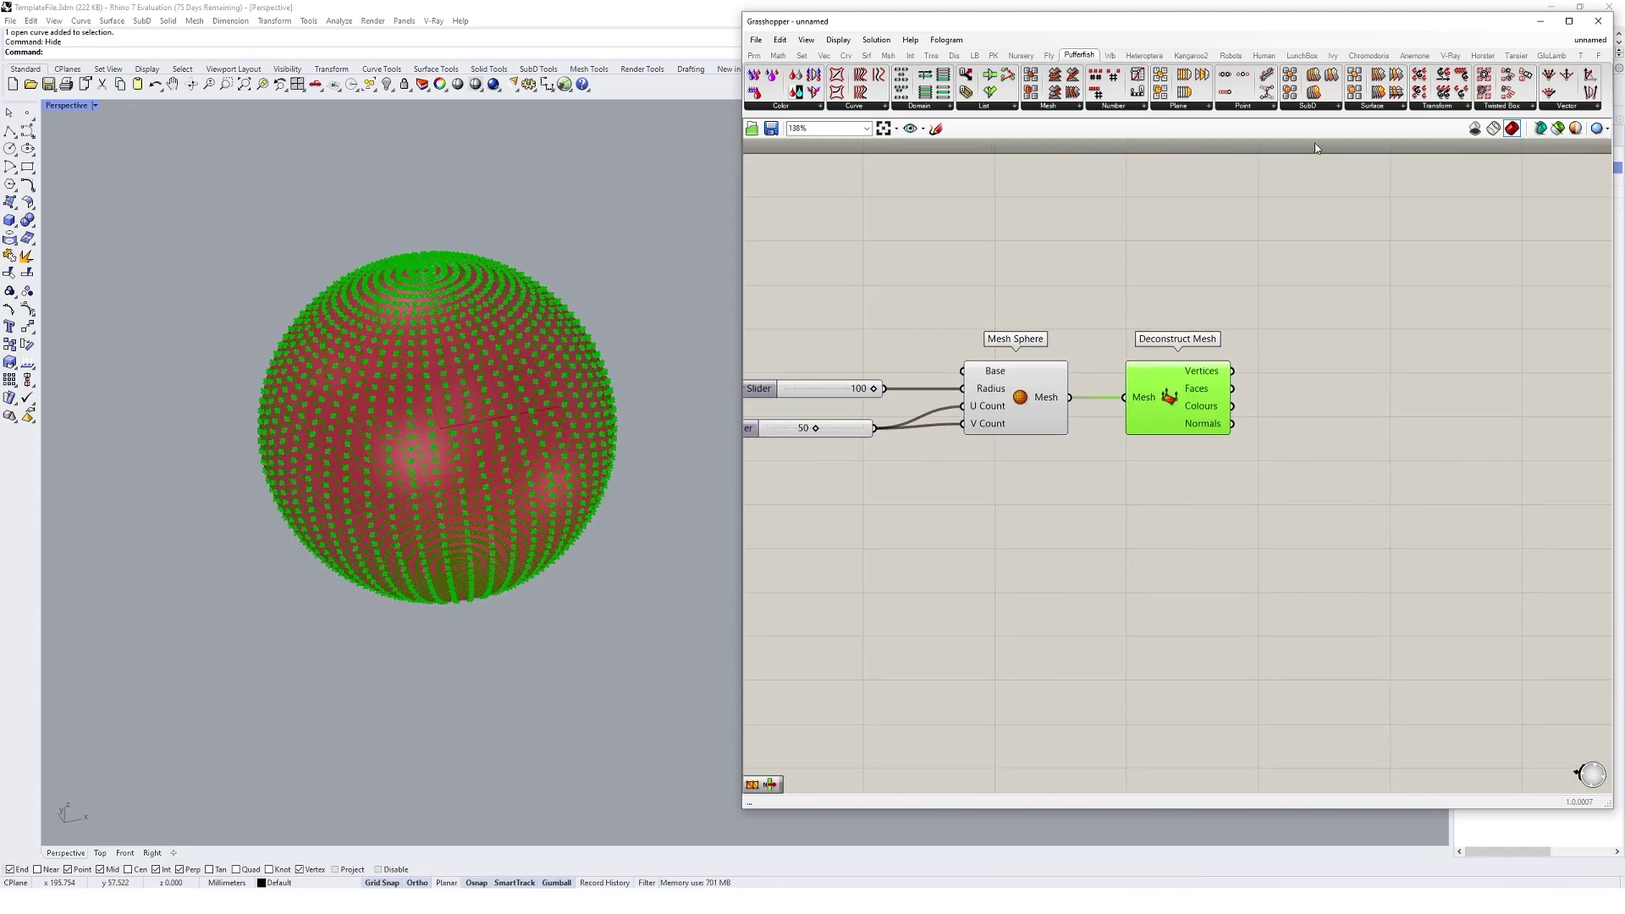
Add a Pufferfish Voxel Mesh with a 10 slider on X/Y/Z sizes and vertices as Points.
{"action": "left_click", "coordinate": [1049, 111]}
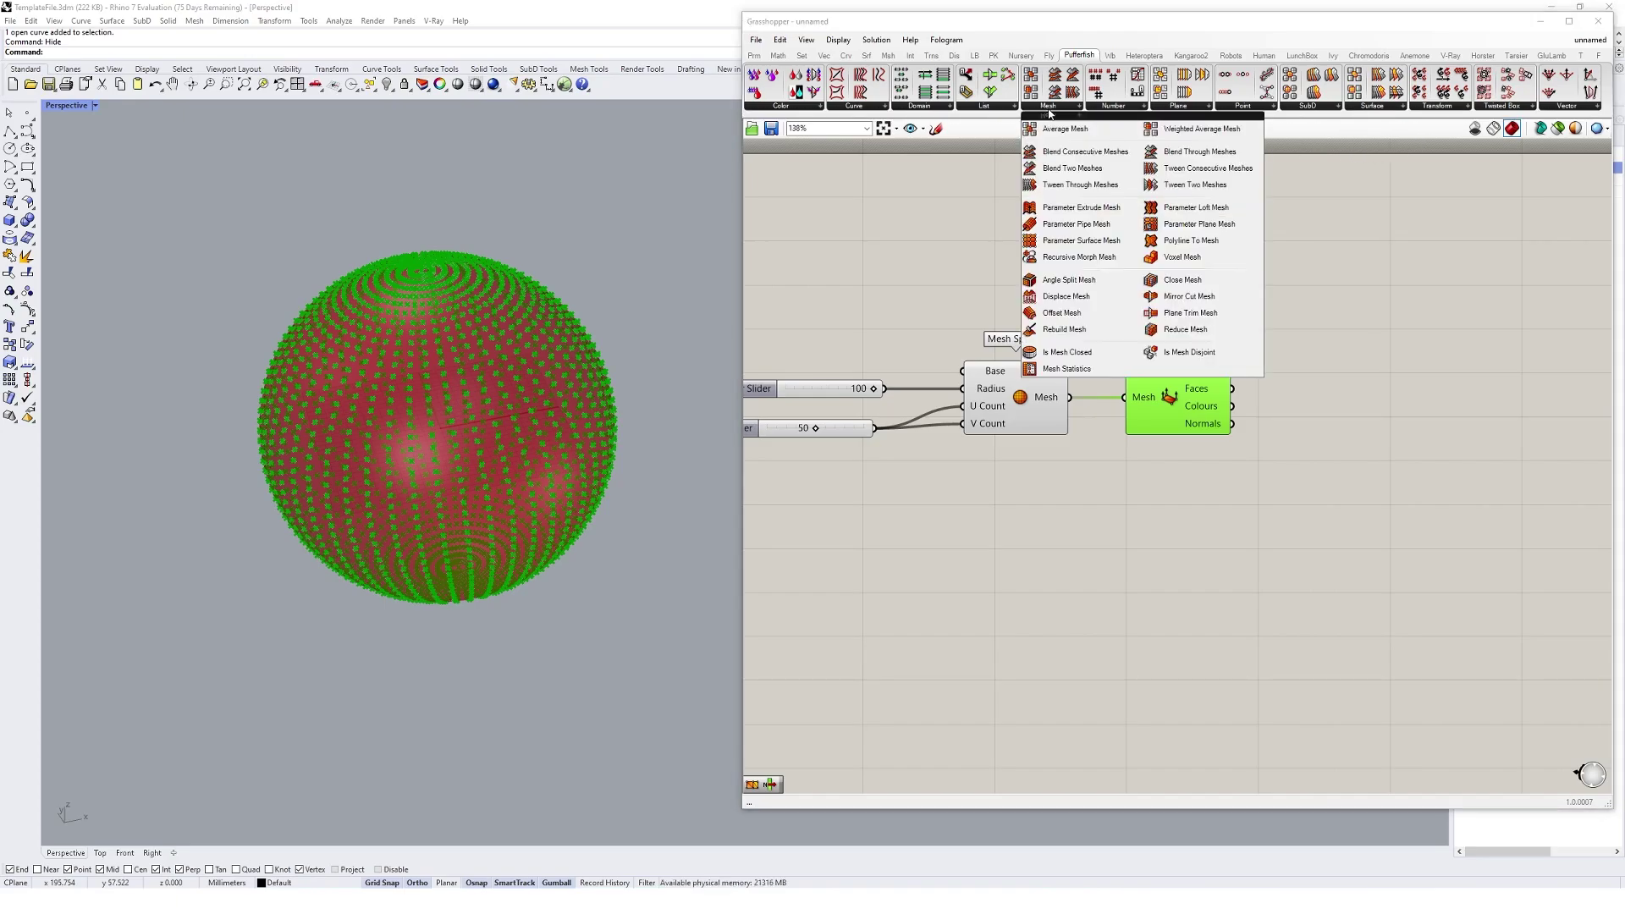
{"action": "left_click_drag", "start_coordinate": [1182, 256], "coordinate": [1404, 428]}
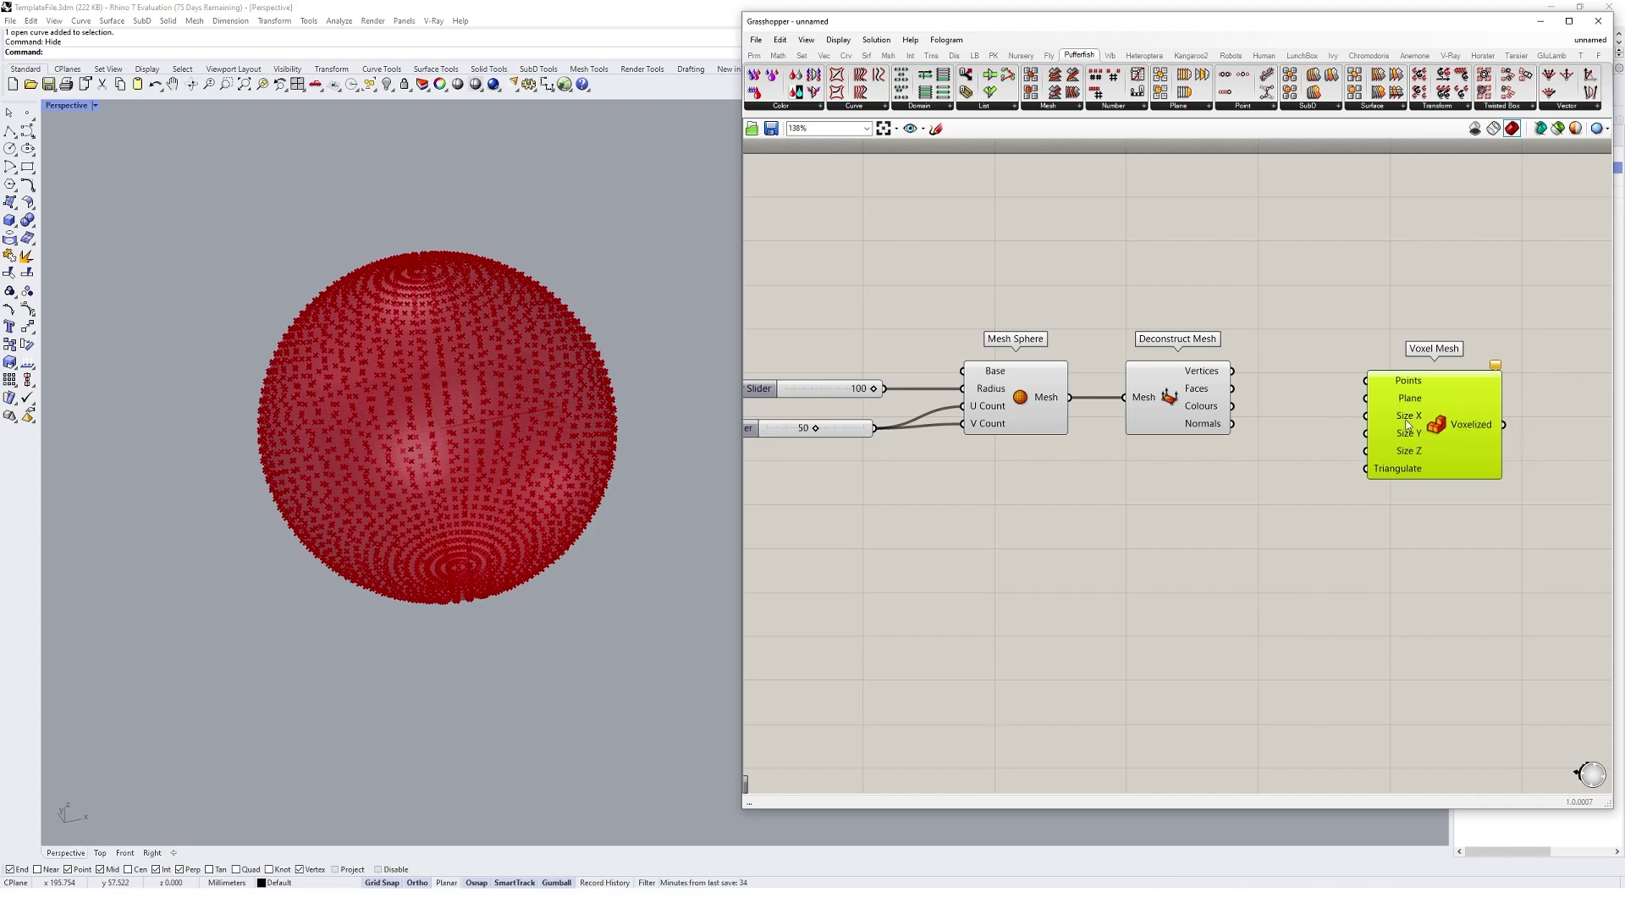
{"action": "double_click", "coordinate": [1286, 512]}
{"action": "type", "text": "10"}
{"action": "key", "text": "Return"}
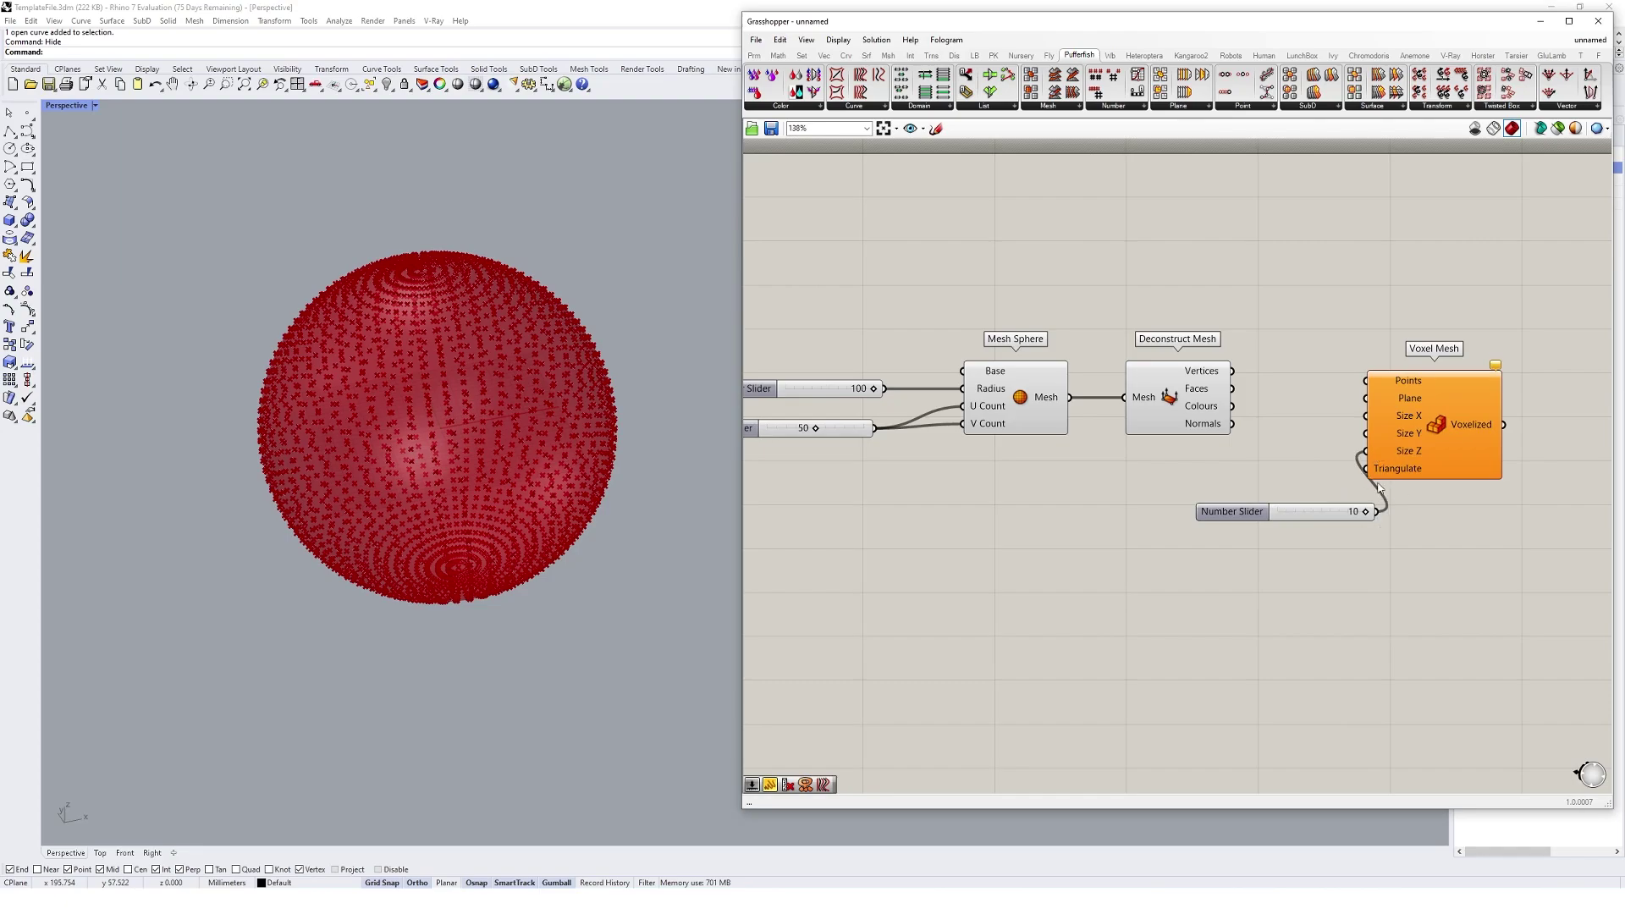
{"action": "left_click_drag", "start_coordinate": [1376, 511], "coordinate": [1471, 415]}
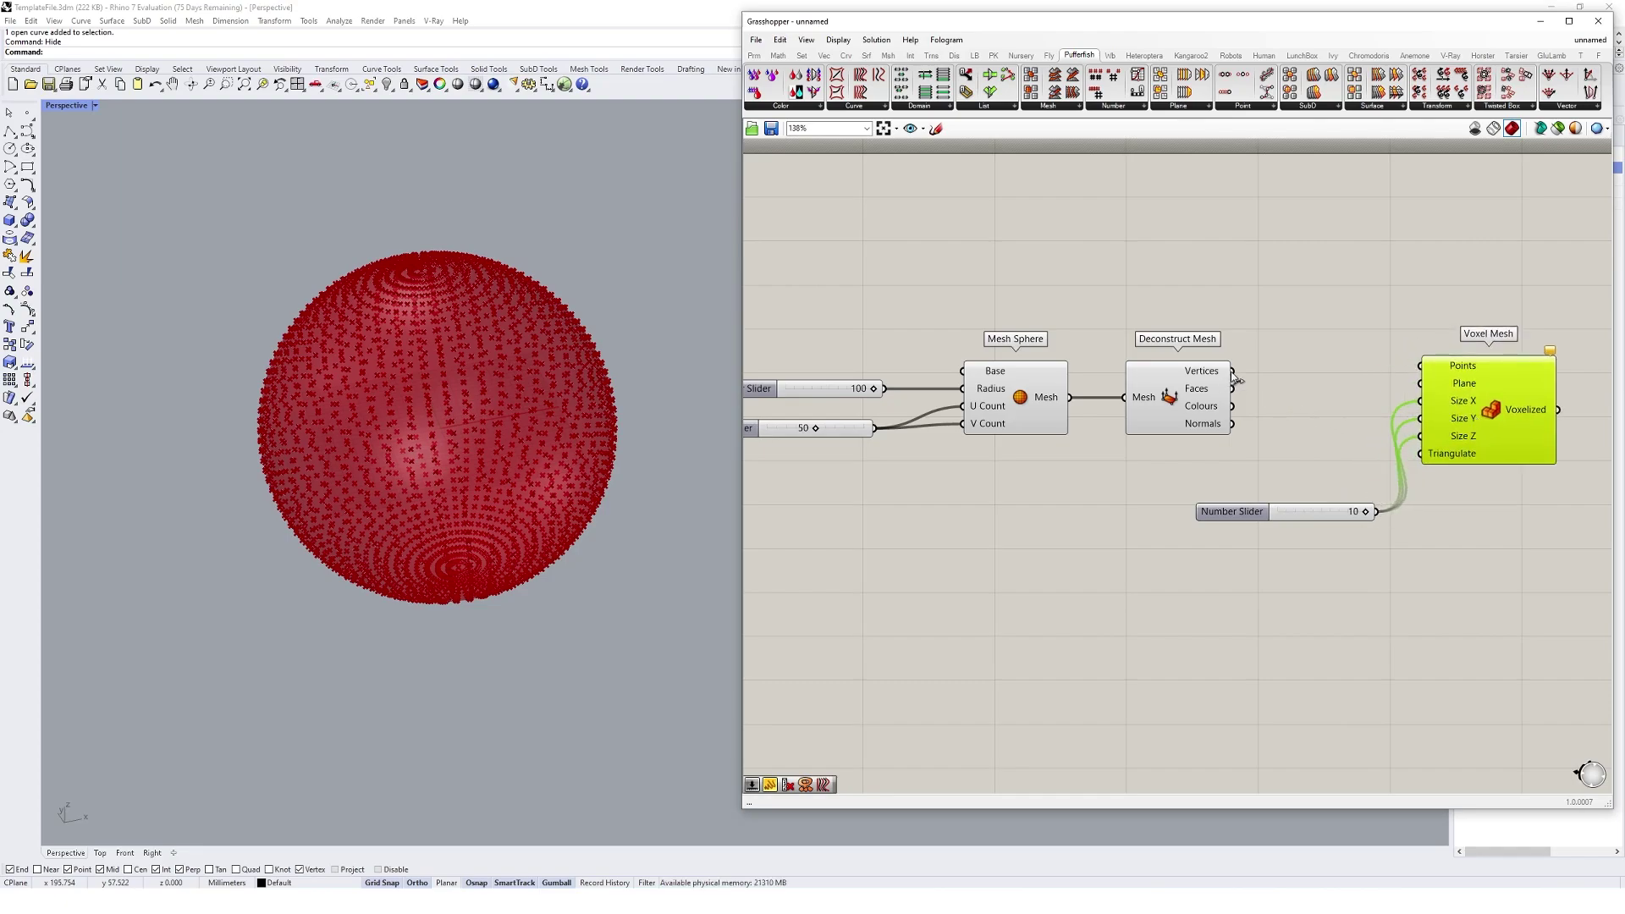
{"action": "left_click_drag", "start_coordinate": [1234, 373], "coordinate": [1453, 400]}
Turn off the Mesh Sphere and Deconstruct Mesh previews so only the voxels show.
{"action": "left_click", "coordinate": [1425, 340]}
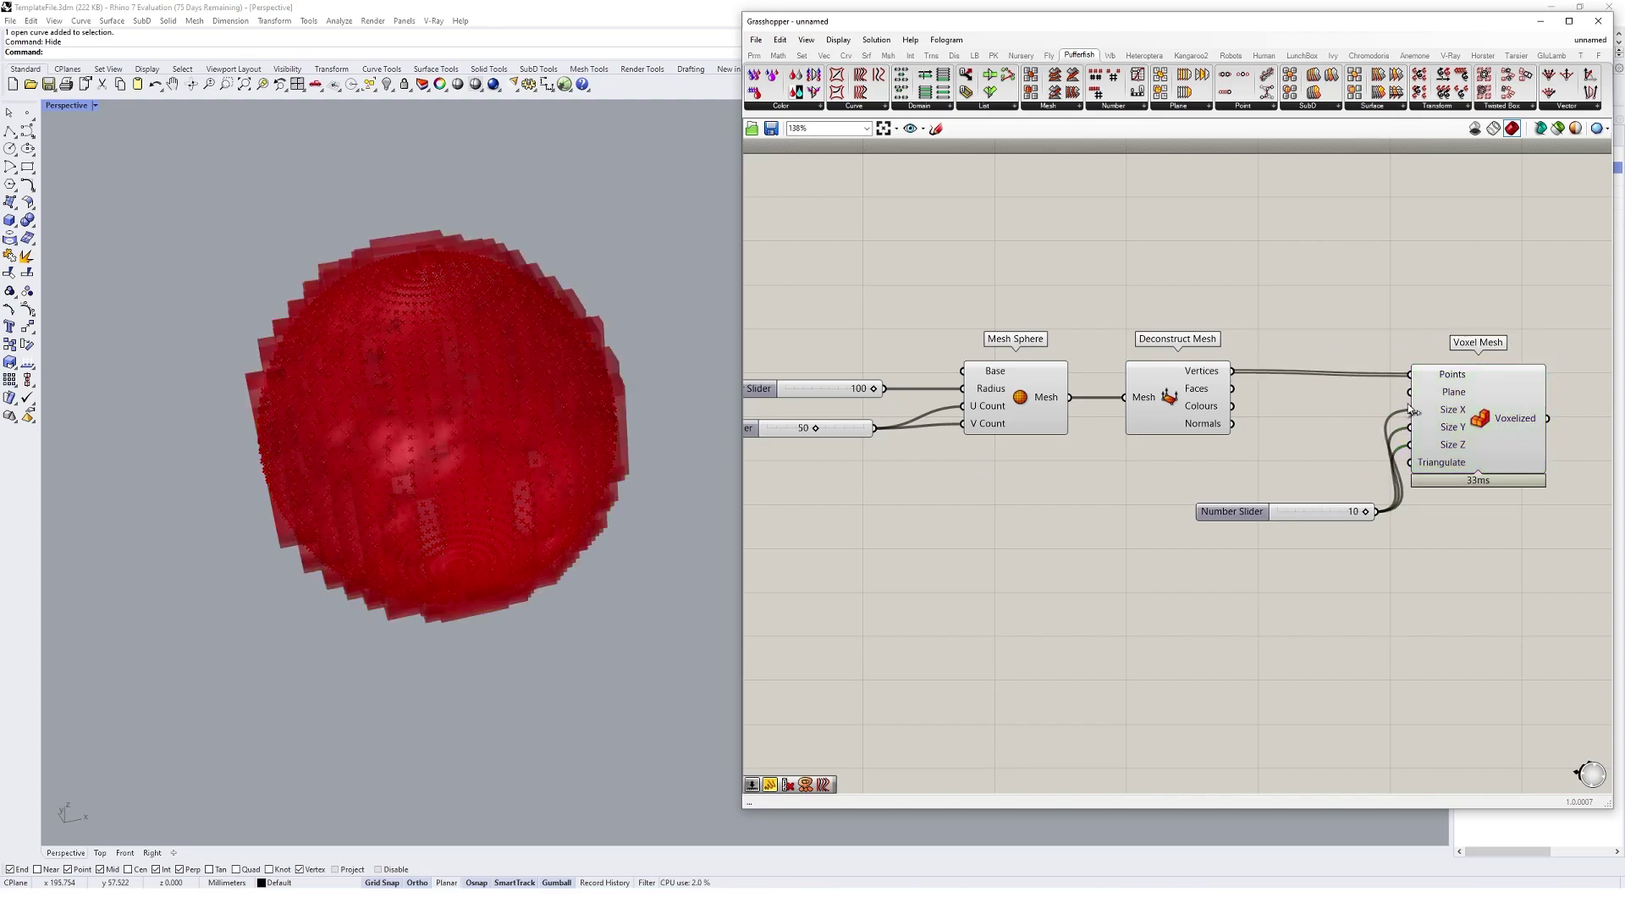
{"action": "left_click", "coordinate": [1458, 387]}
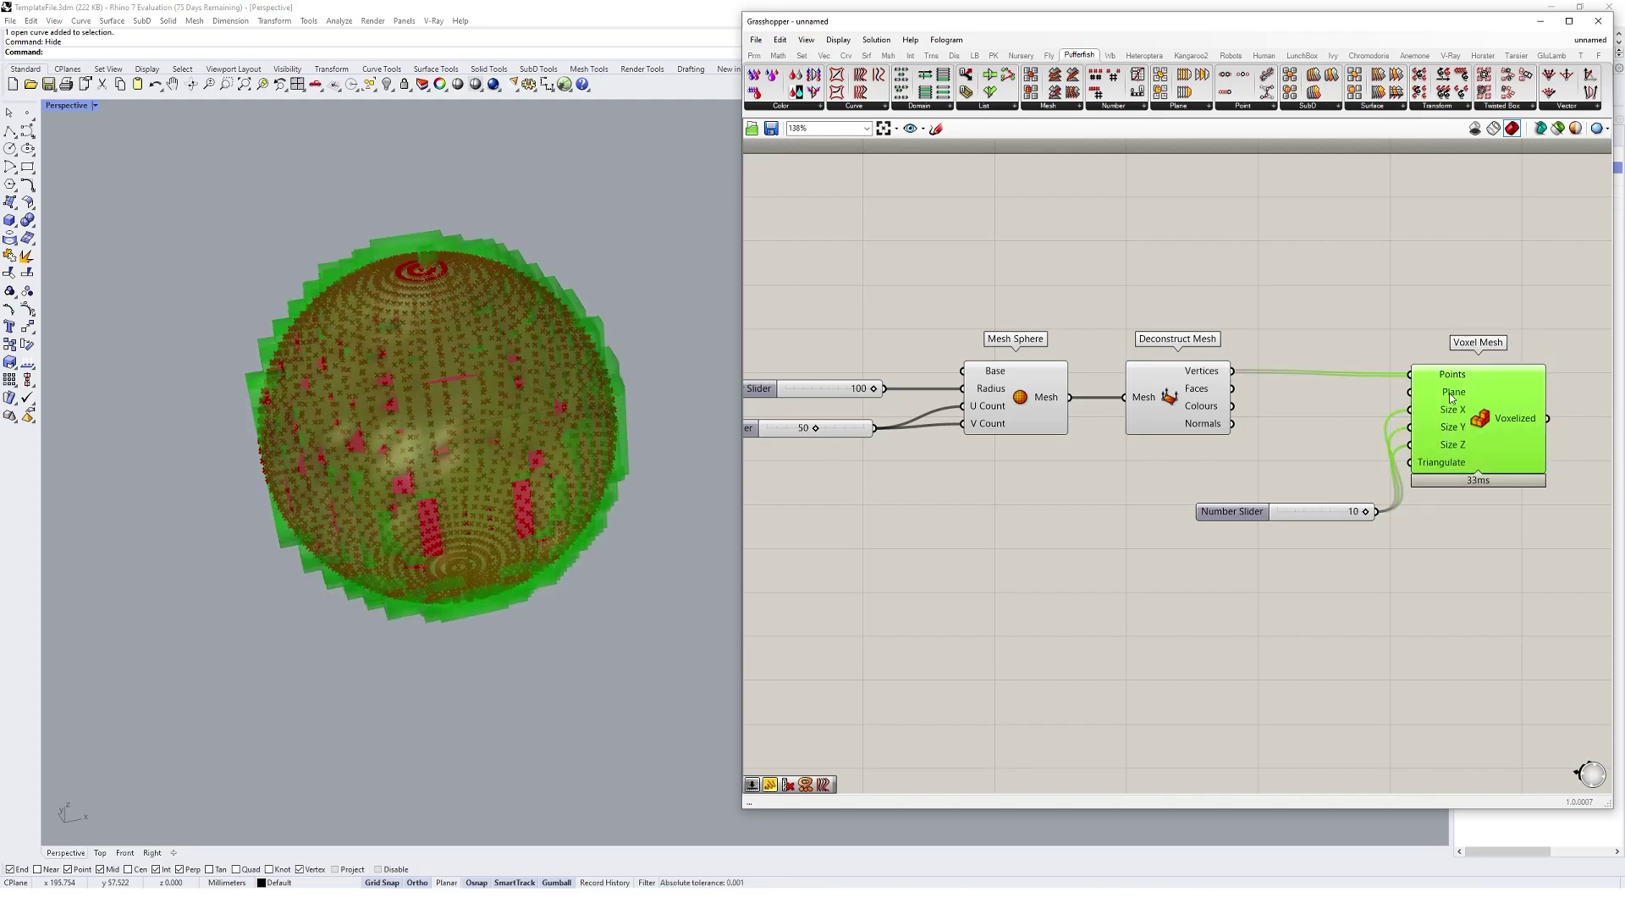
{"action": "mouse_move", "coordinate": [1451, 397]}
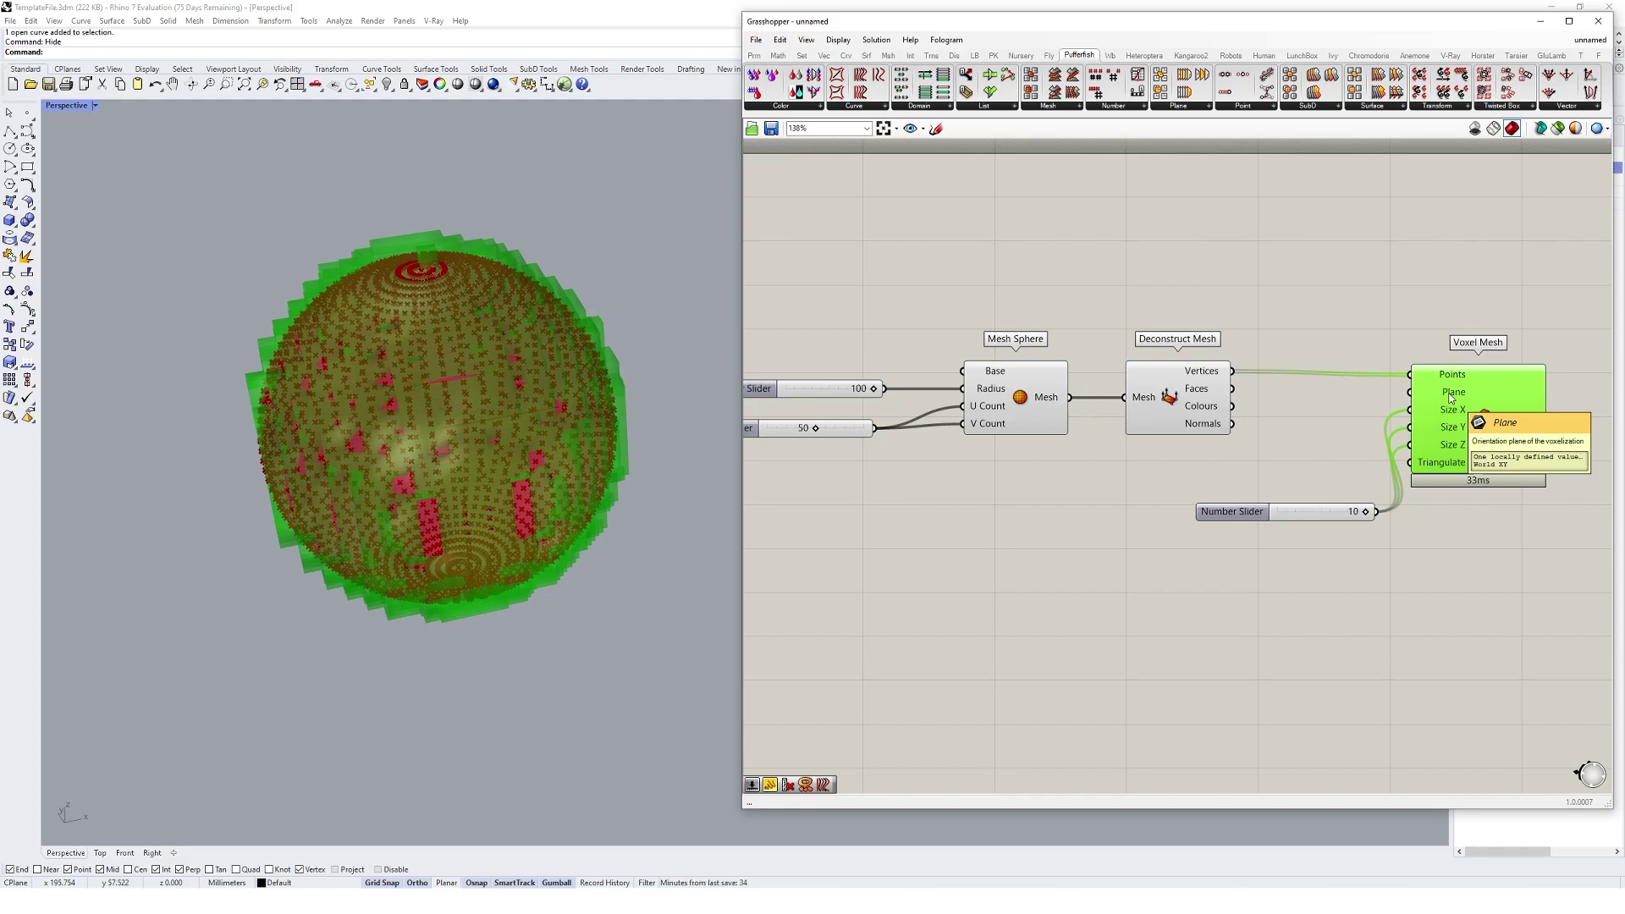
{"action": "left_click_drag", "start_coordinate": [1276, 286], "coordinate": [986, 423]}
{"action": "right_click", "coordinate": [1058, 290]}
{"action": "left_click", "coordinate": [1079, 314]}
{"action": "right_click_drag", "start_coordinate": [542, 364], "coordinate": [562, 392]}
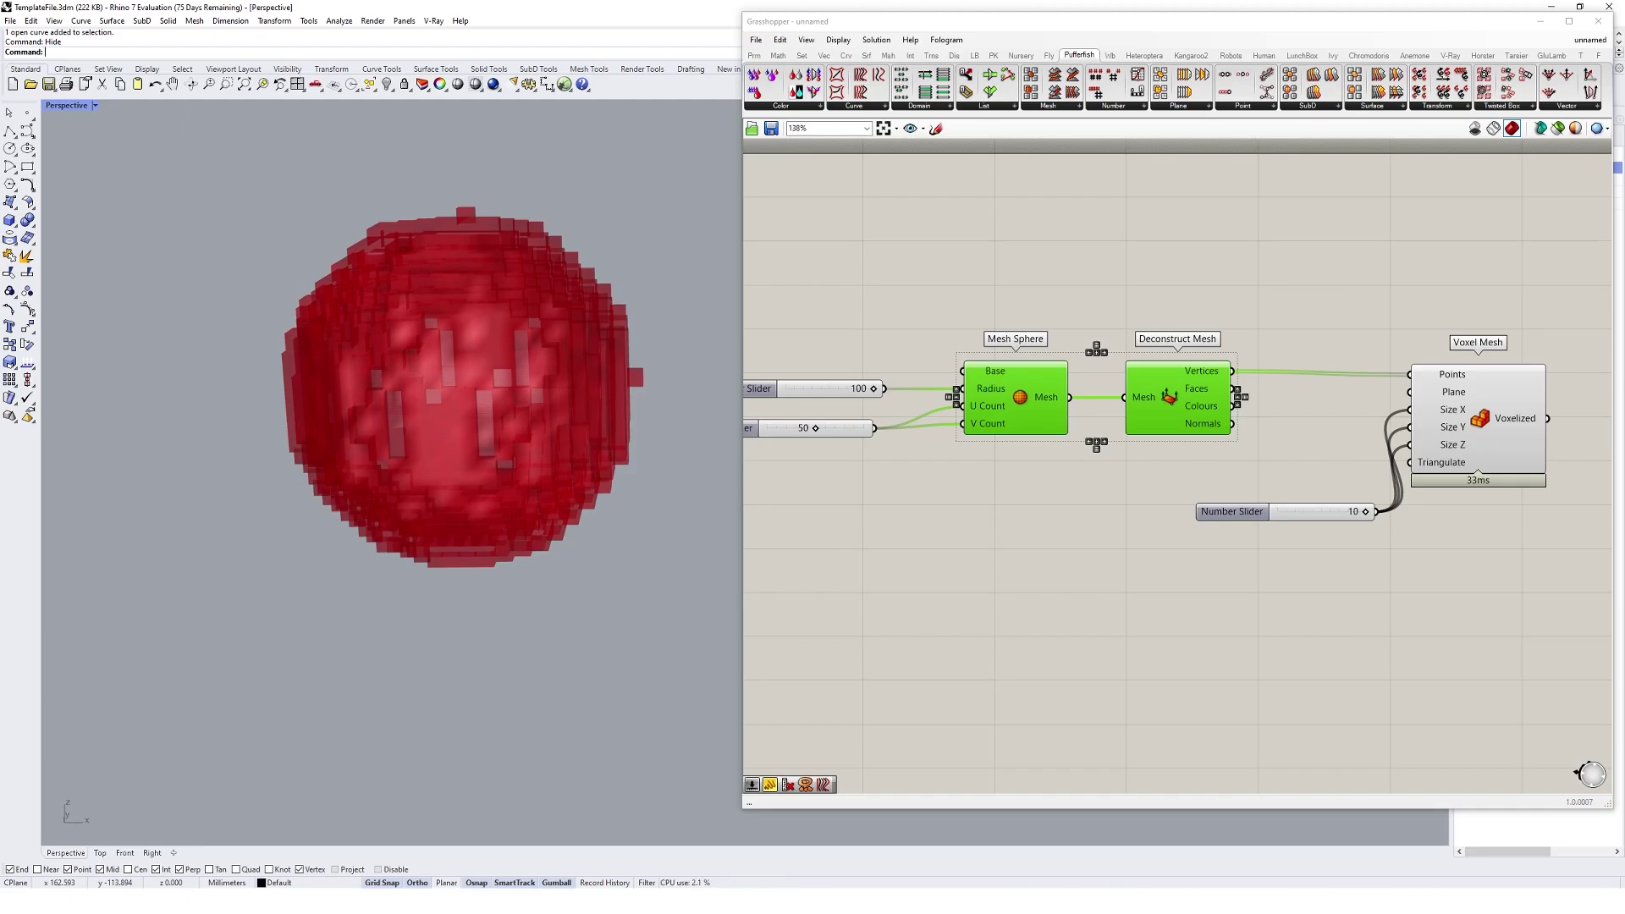
Add a Custom Preview component fed by Voxel Mesh's voxelized output.
{"action": "right_click_drag", "start_coordinate": [1343, 497], "coordinate": [1206, 495]}
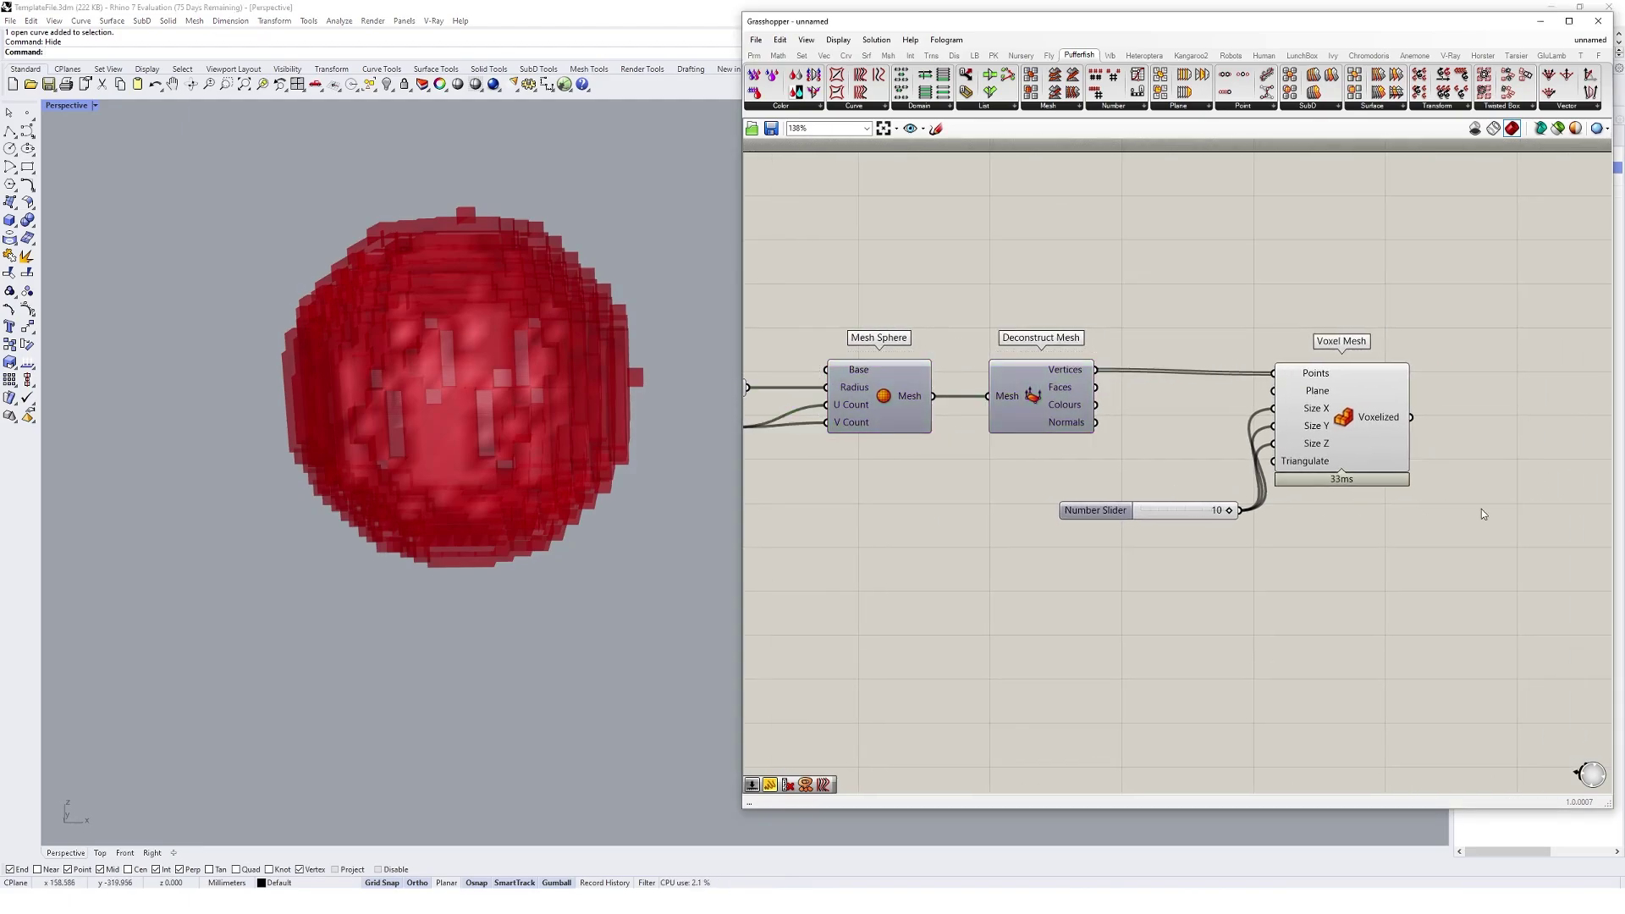
{"action": "double_click", "coordinate": [1481, 508]}
{"action": "type", "text": "prev"}
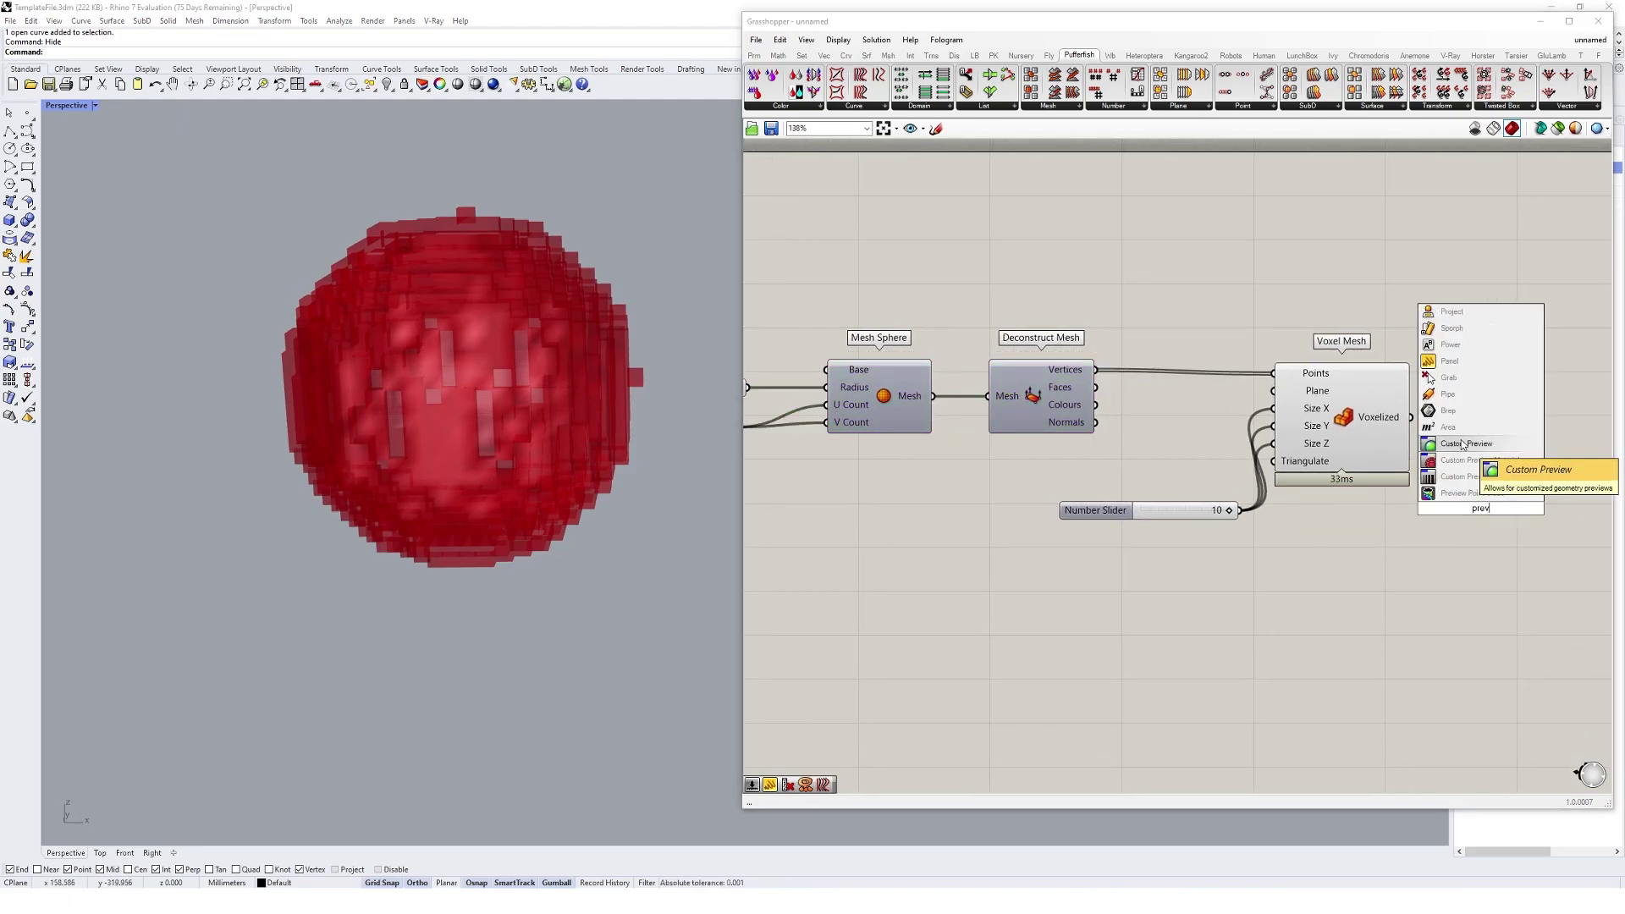
{"action": "left_click", "coordinate": [1466, 443]}
{"action": "left_click_drag", "start_coordinate": [1411, 418], "coordinate": [1491, 434]}
{"action": "left_click", "coordinate": [1471, 473]}
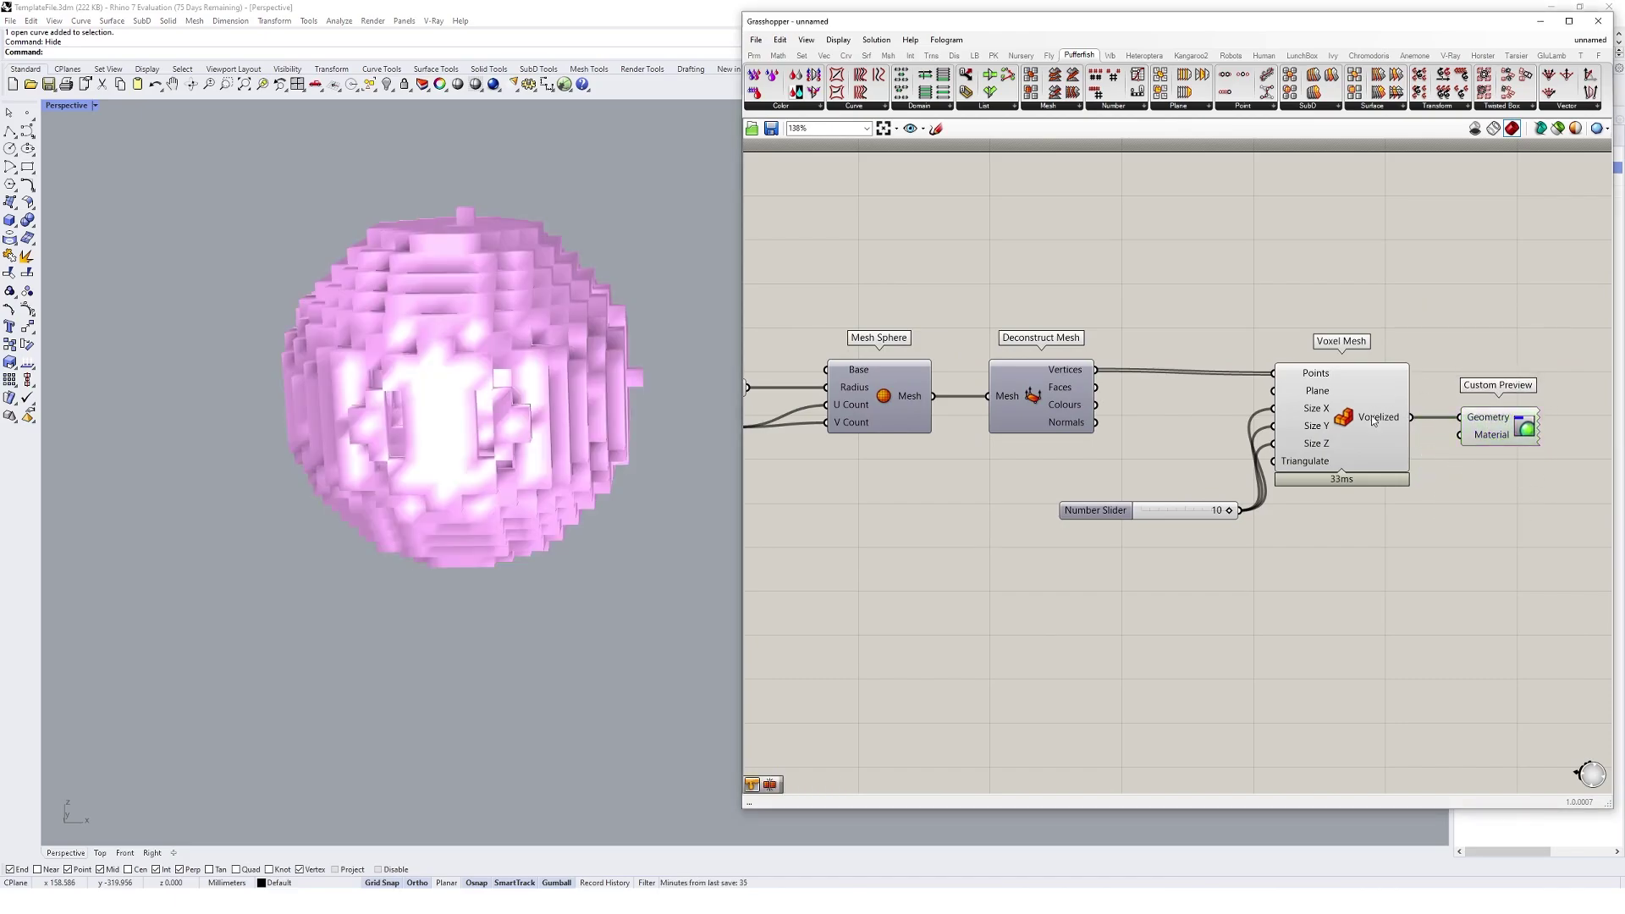
Turn off Voxel Mesh's own preview and reposition the 10 size slider.
{"action": "left_click", "coordinate": [1374, 419]}
{"action": "middle_click", "coordinate": [1402, 282]}
{"action": "left_click", "coordinate": [1436, 304]}
{"action": "left_click", "coordinate": [1399, 308]}
{"action": "left_click_drag", "start_coordinate": [1200, 506], "coordinate": [1150, 470]}
Raise the sphere's count slider to 59.
{"action": "right_click_drag", "start_coordinate": [1100, 428], "coordinate": [1367, 443]}
{"action": "right_click_drag", "start_coordinate": [537, 432], "coordinate": [542, 474]}
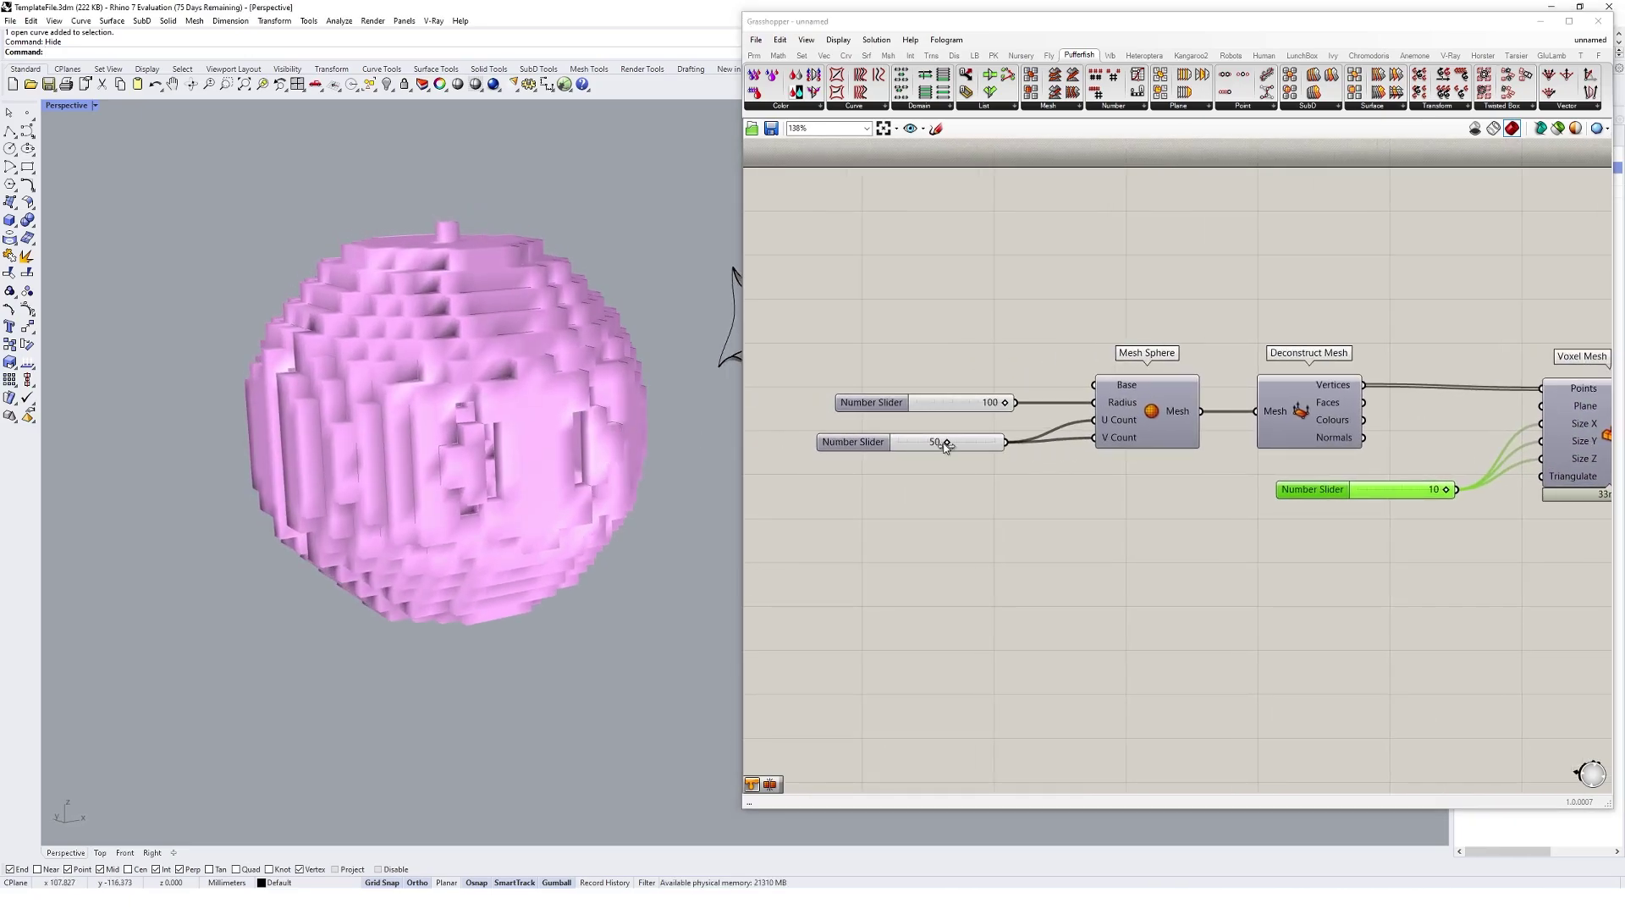
{"action": "left_click_drag", "start_coordinate": [946, 442], "coordinate": [957, 444]}
{"action": "right_click_drag", "start_coordinate": [677, 484], "coordinate": [572, 259]}
{"action": "scroll", "coordinate": [574, 263], "scroll_direction": "up", "scroll_amount": 3}
{"action": "right_click_drag", "start_coordinate": [566, 474], "coordinate": [576, 436]}
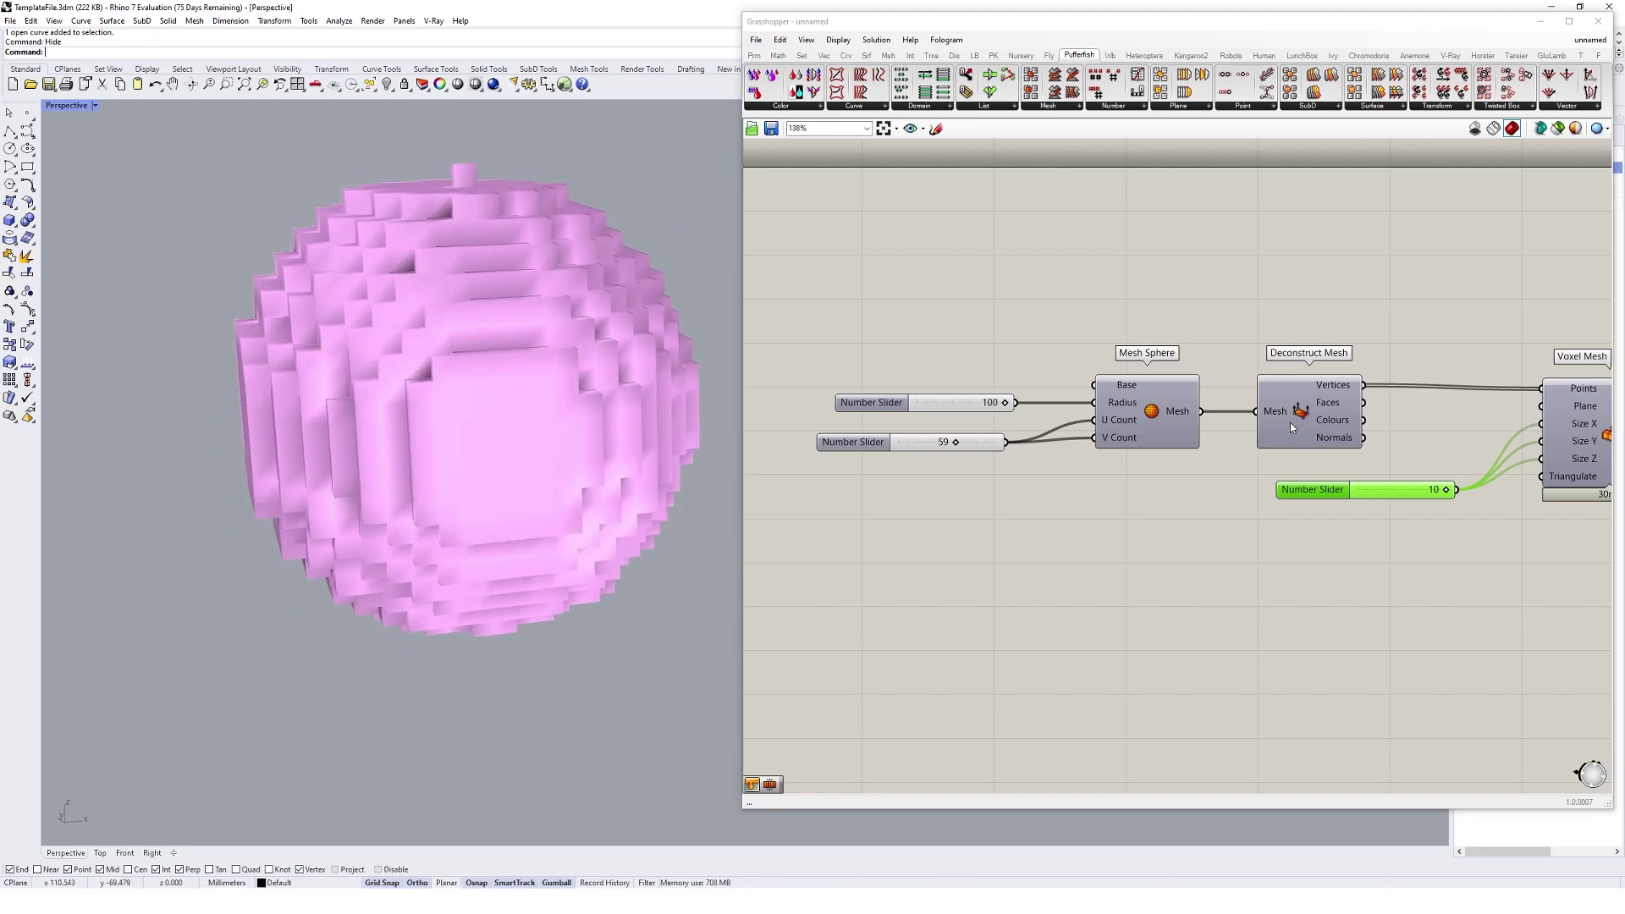
Switch the Rhino preview to selected components only and inspect the voxel sphere.
{"action": "left_click", "coordinate": [1309, 424]}
{"action": "left_click", "coordinate": [1557, 129]}
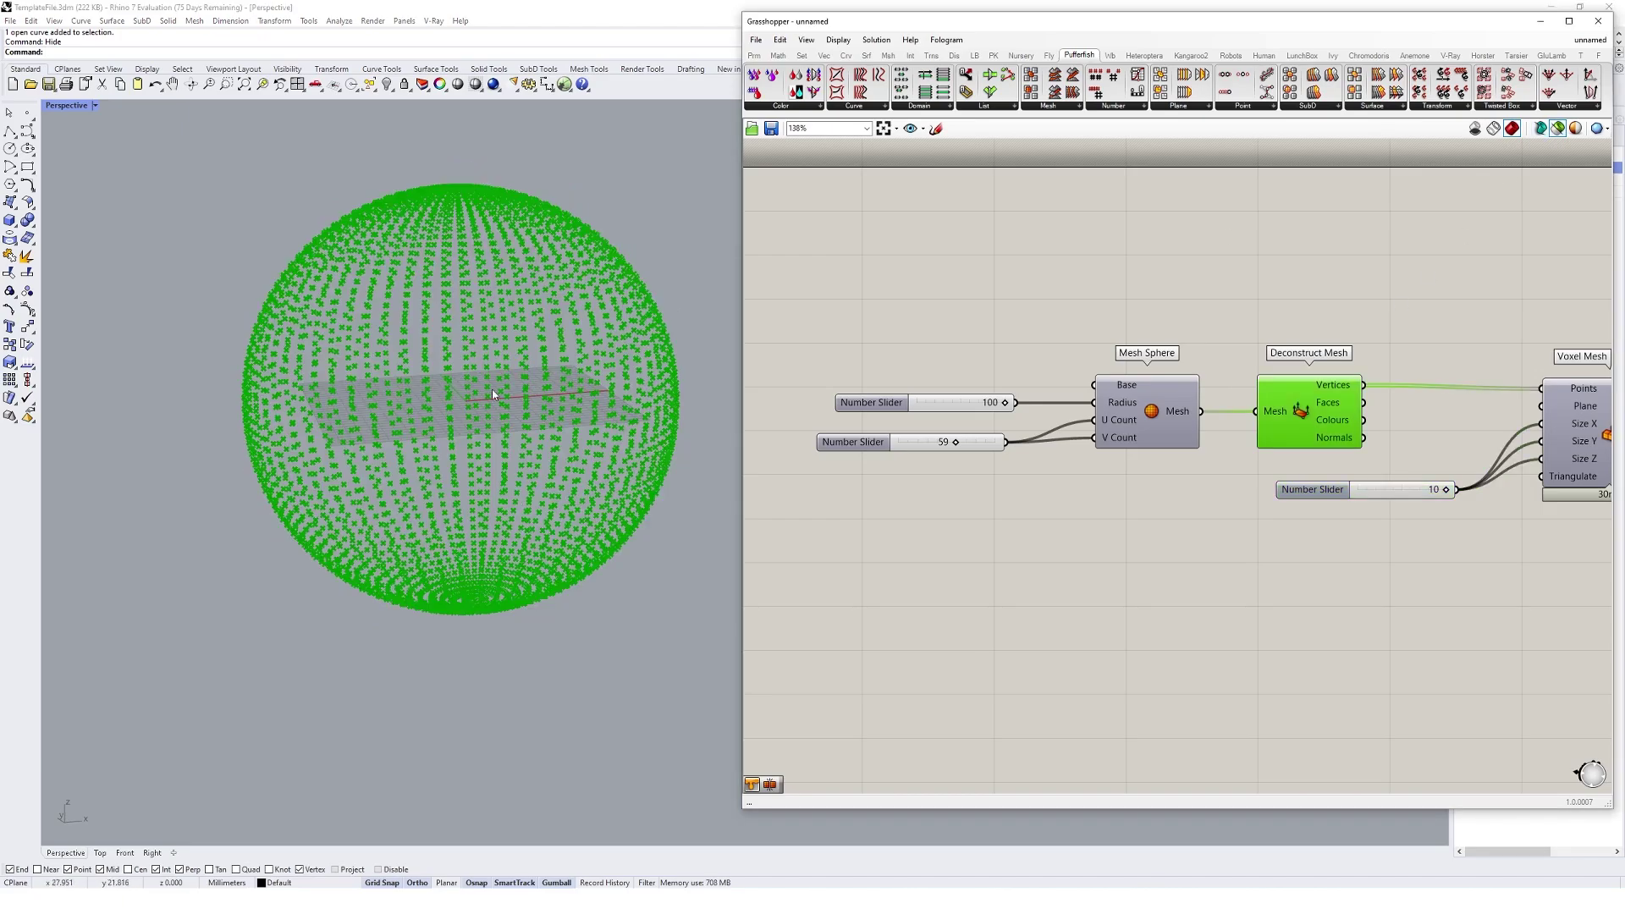
{"action": "right_click_drag", "start_coordinate": [1424, 442], "coordinate": [1197, 452]}
{"action": "left_click", "coordinate": [1400, 450]}
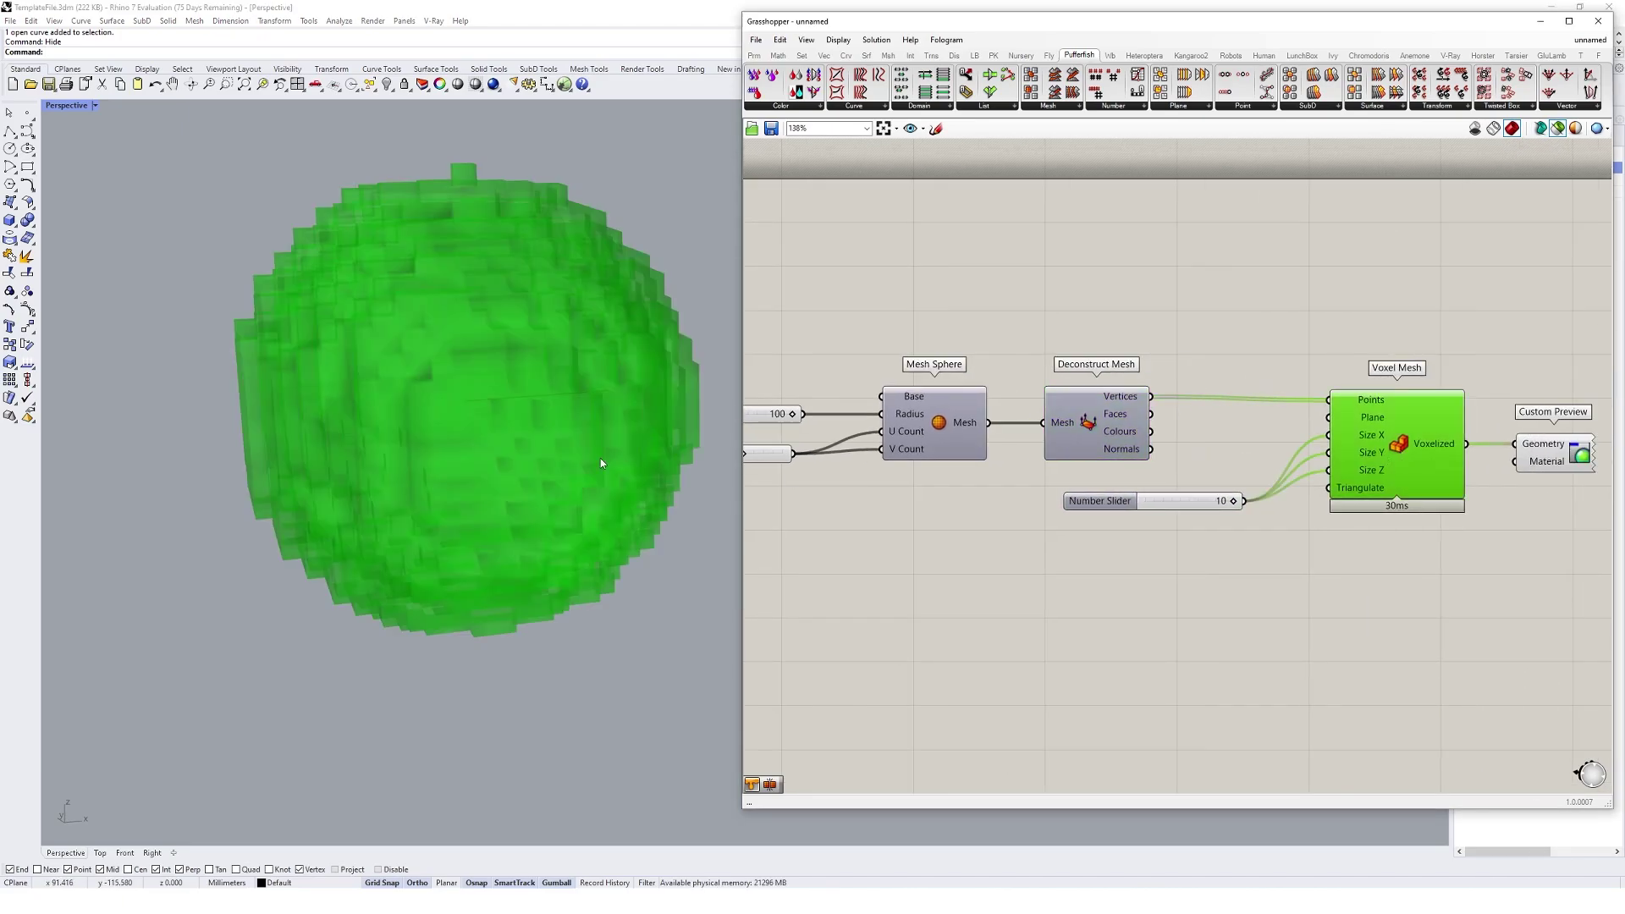
{"action": "right_click_drag", "start_coordinate": [543, 452], "coordinate": [460, 476]}
Restore the full preview to show the shaded pink voxel sphere.
{"action": "right_click_drag", "start_coordinate": [508, 335], "coordinate": [623, 477]}
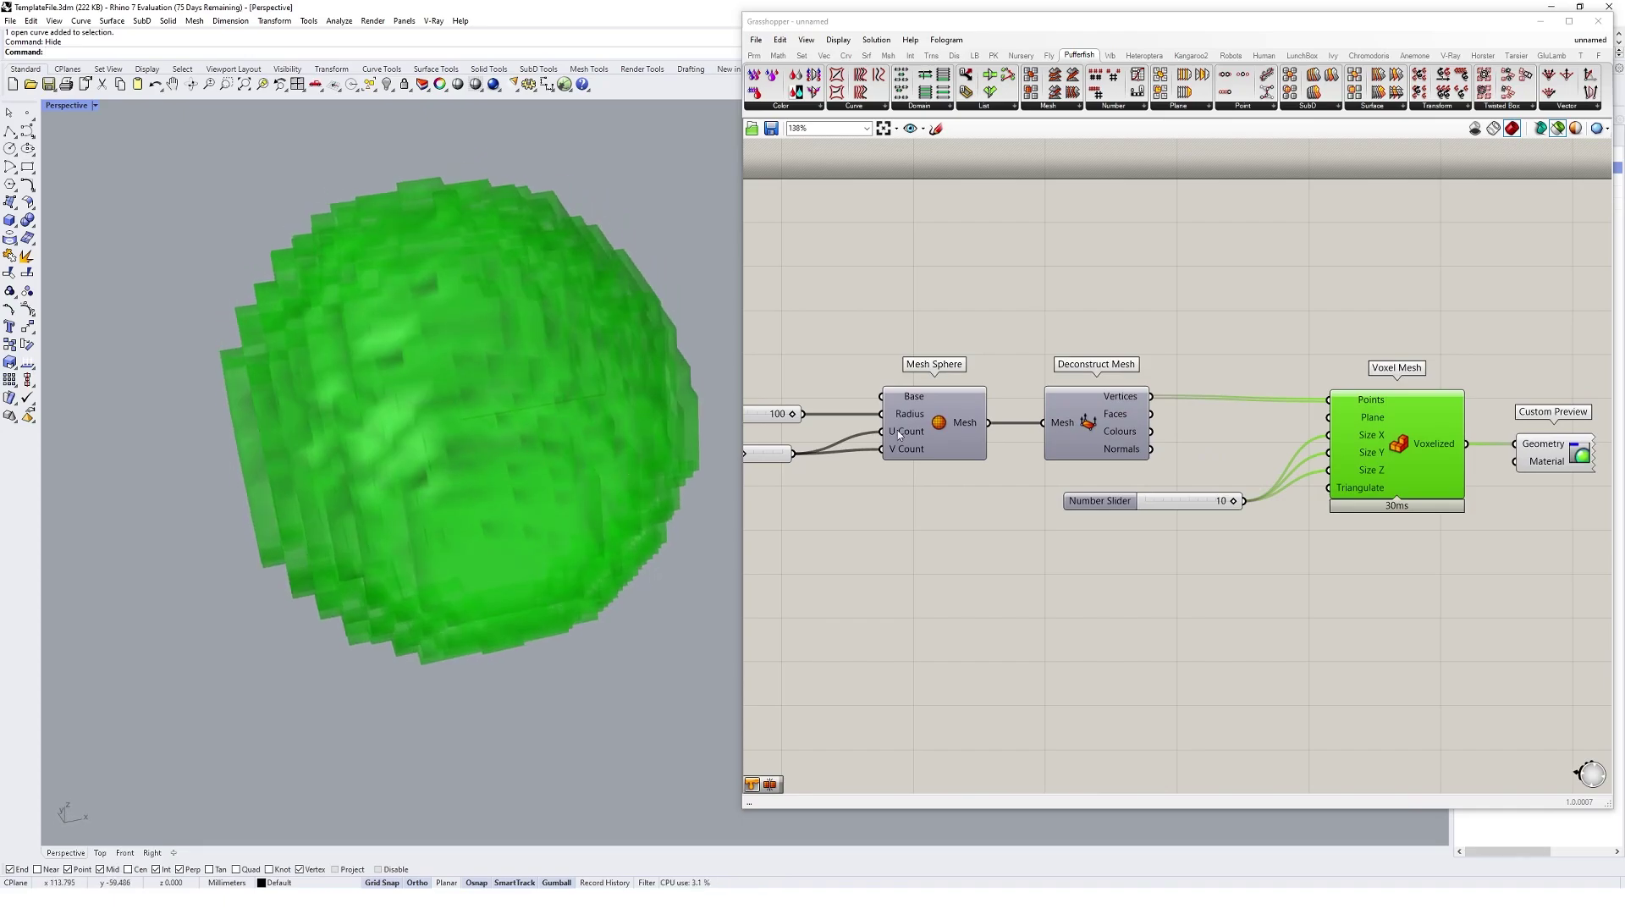
{"action": "left_click", "coordinate": [1533, 166]}
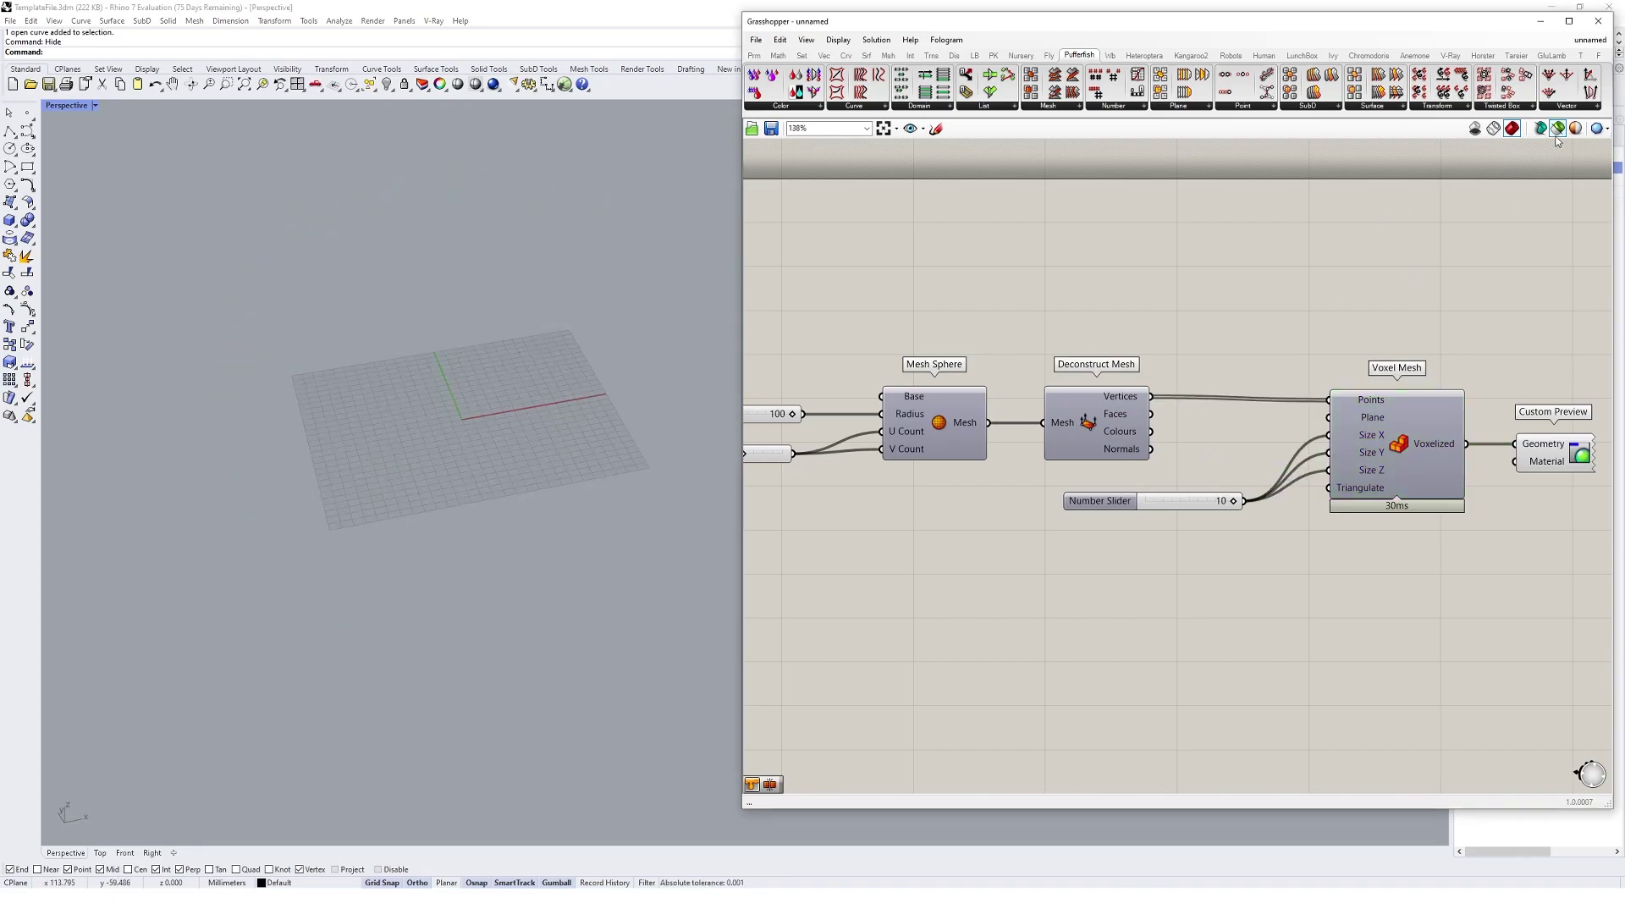
{"action": "left_click", "coordinate": [1557, 129]}
Place an XY Plane component from the 'xy' search.
{"action": "double_click", "coordinate": [1121, 259]}
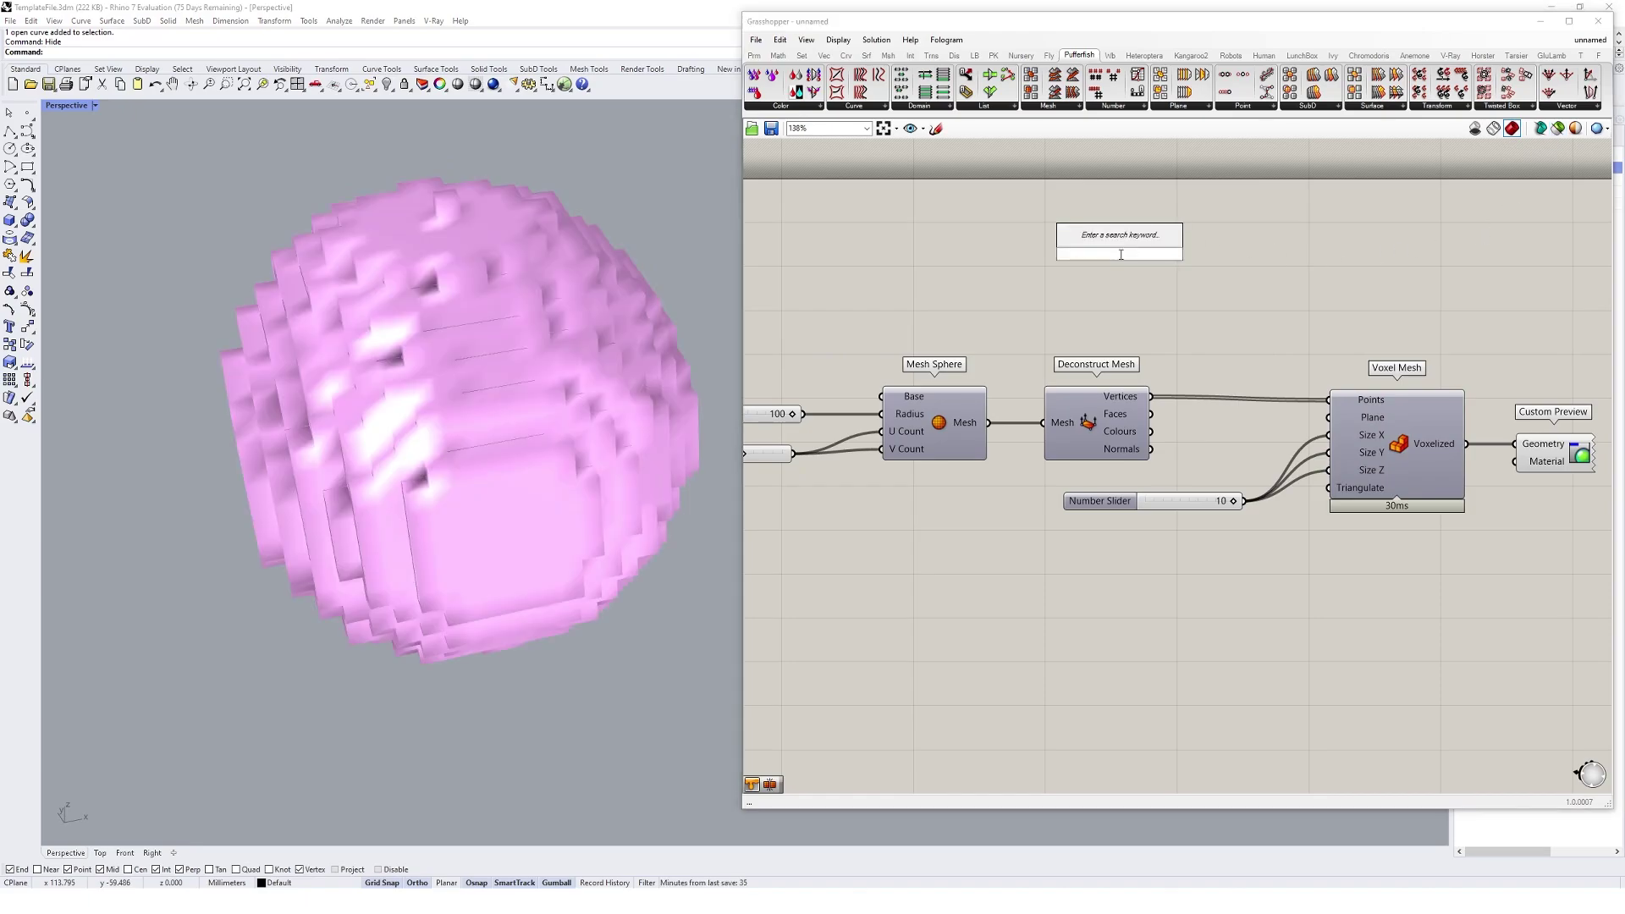
{"action": "type", "text": "x"}
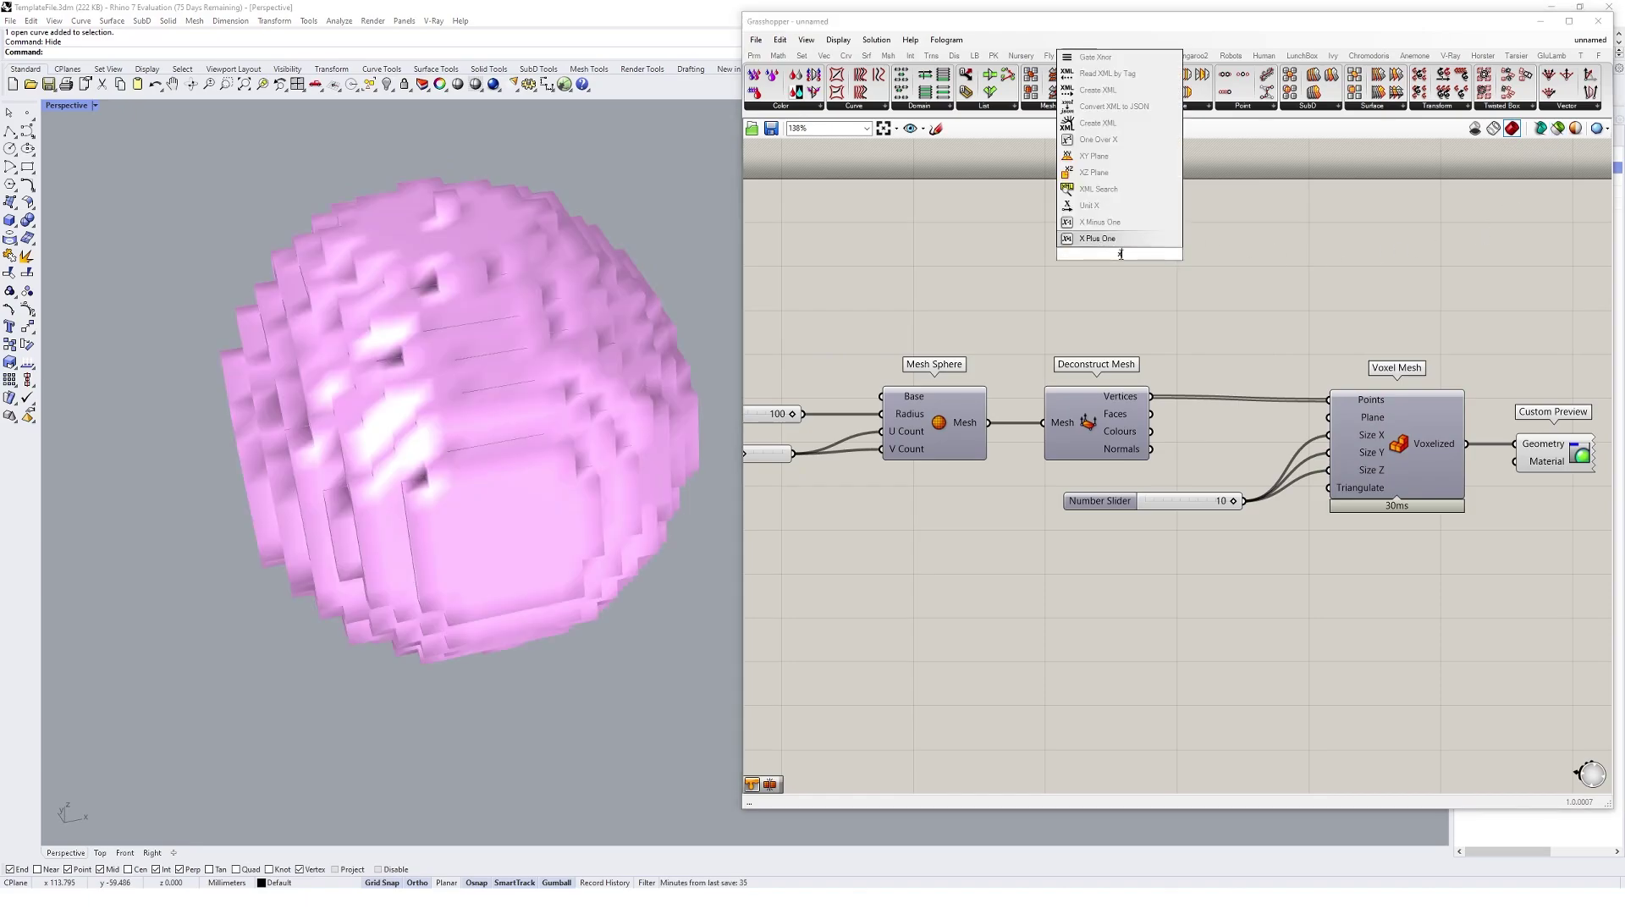
{"action": "type", "text": "y"}
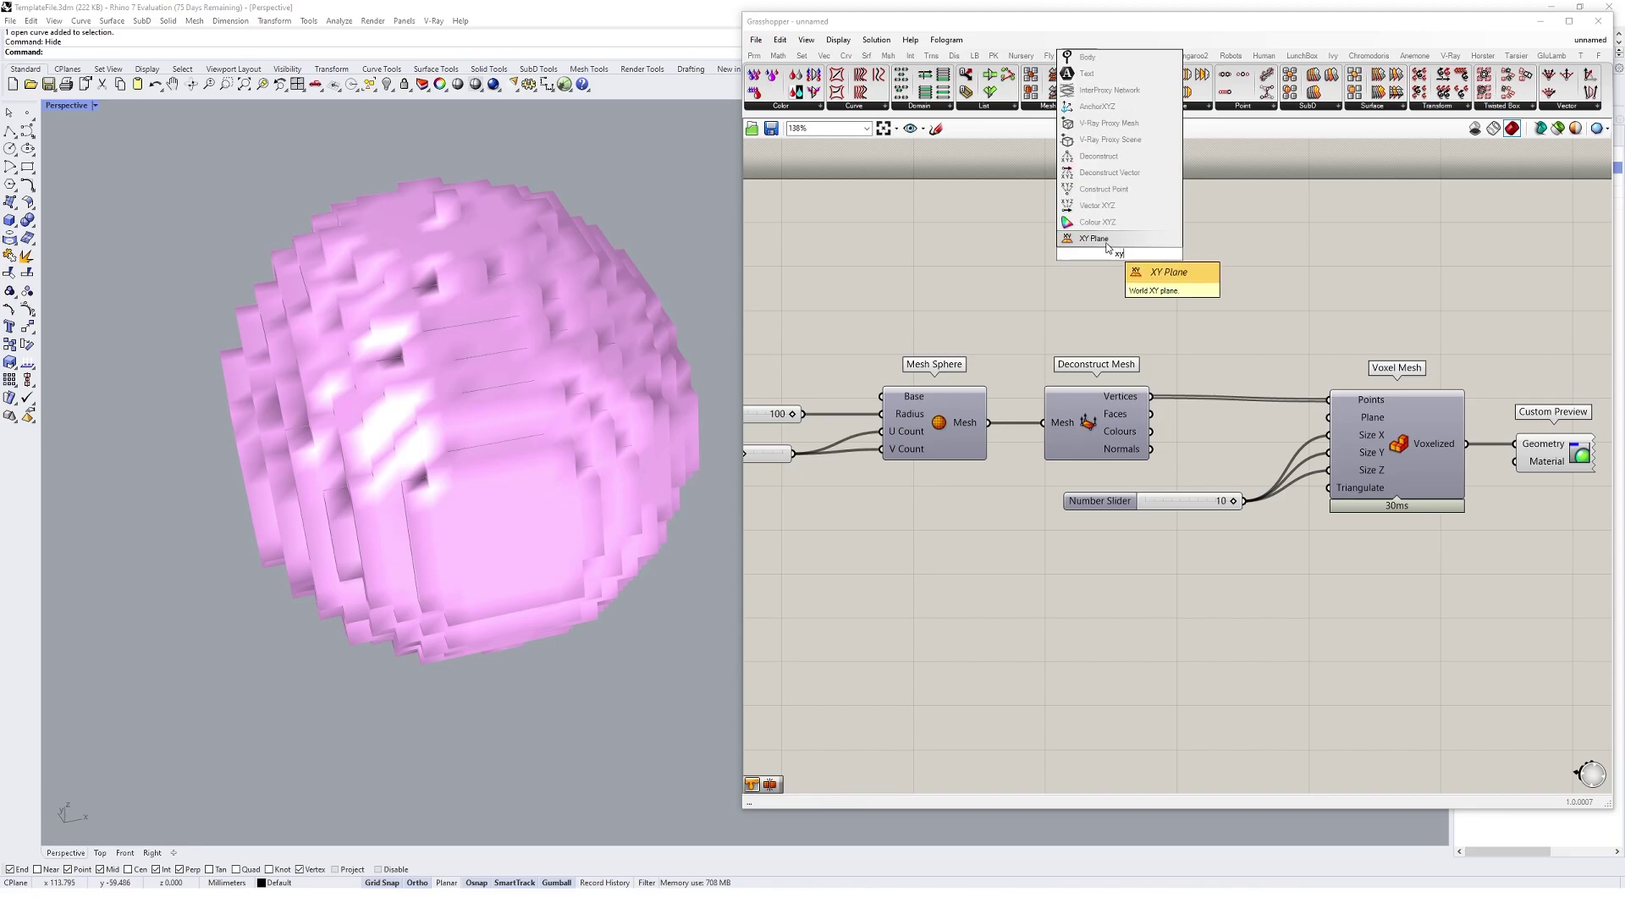
{"action": "left_click", "coordinate": [1107, 242]}
{"action": "left_click_drag", "start_coordinate": [1129, 264], "coordinate": [1106, 261]}
Add a Rotate Axis component with the XY Plane feeding its Geometry.
{"action": "double_click", "coordinate": [1267, 259]}
{"action": "type", "text": "rot"}
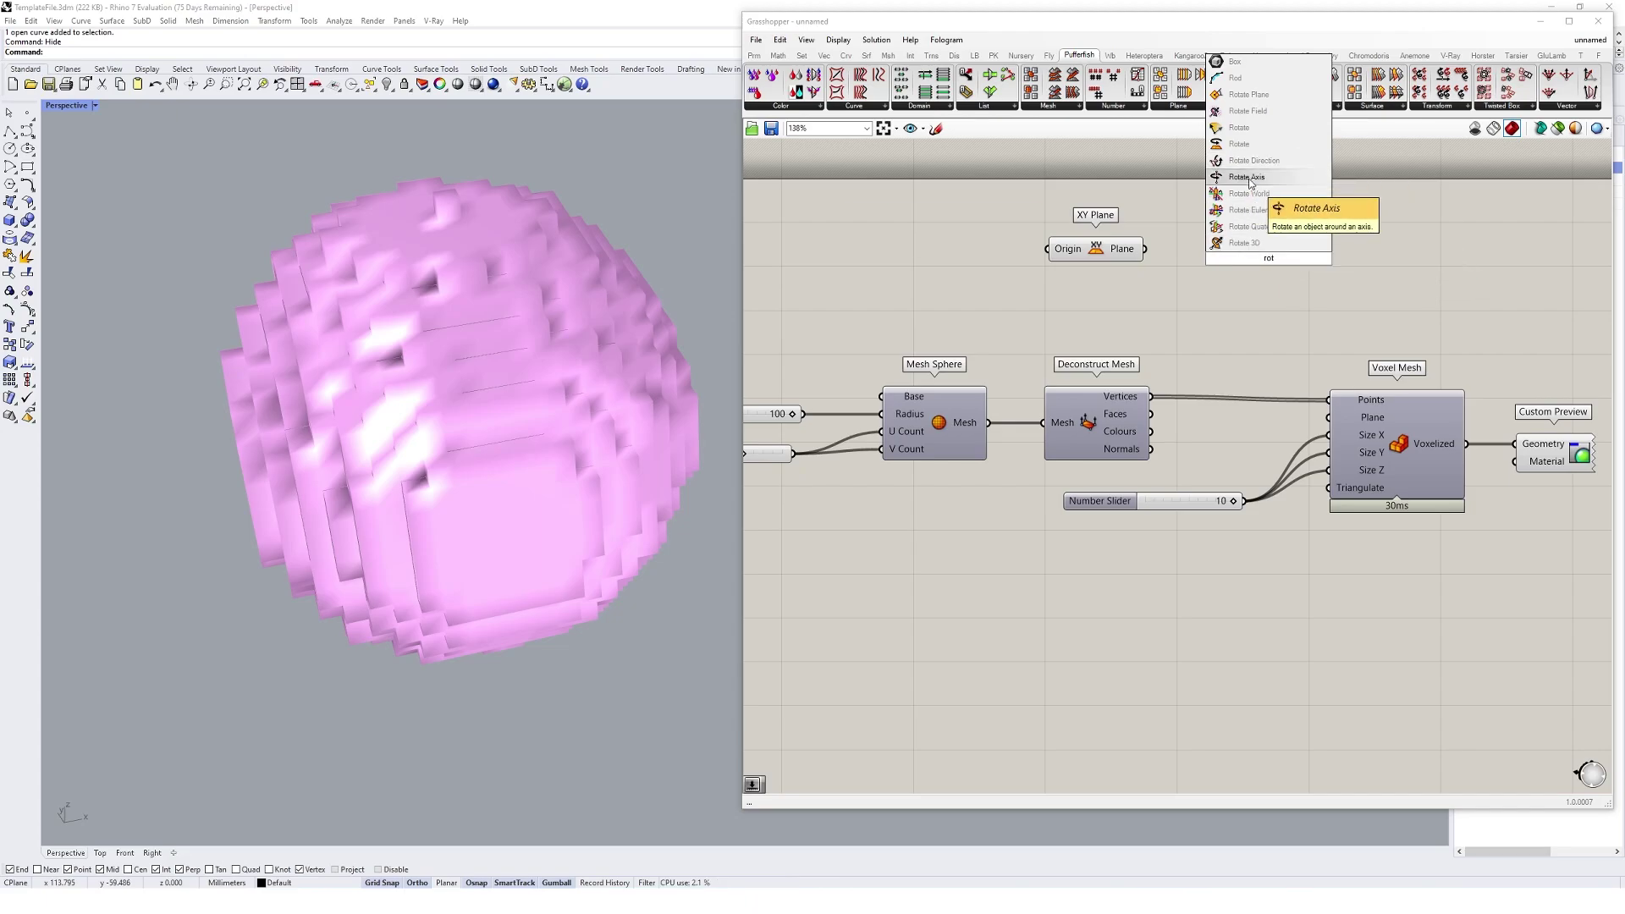
{"action": "left_click", "coordinate": [1251, 178]}
{"action": "left_click_drag", "start_coordinate": [1116, 256], "coordinate": [1255, 263]}
Turn off the Custom Preview's display of the voxel sphere.
{"action": "left_click", "coordinate": [1552, 454]}
{"action": "right_click", "coordinate": [1534, 326]}
{"action": "left_click", "coordinate": [1567, 351]}
{"action": "left_click", "coordinate": [1356, 349]}
Set the canvas preview plane size to 100.
{"action": "left_click", "coordinate": [1089, 236]}
{"action": "left_click", "coordinate": [1030, 273]}
{"action": "left_click", "coordinate": [837, 40]}
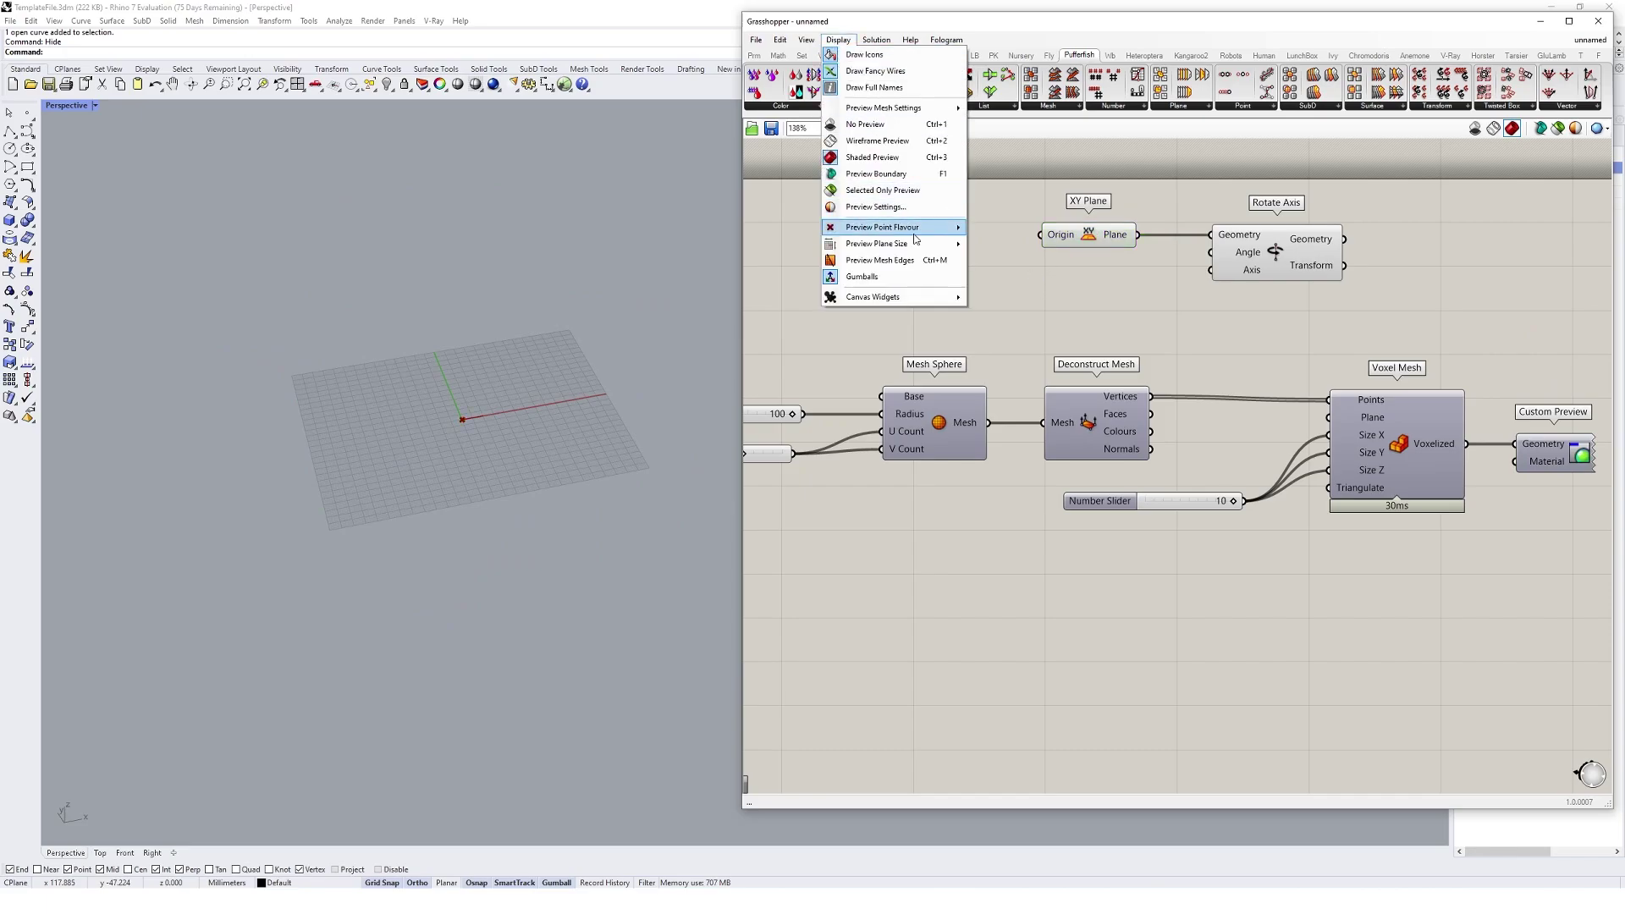
{"action": "mouse_move", "coordinate": [897, 244]}
{"action": "key", "text": "BackSpace"}
{"action": "key", "text": "BackSpace"}
{"action": "key", "text": "BackSpace"}
{"action": "type", "text": "100"}
{"action": "left_click_drag", "start_coordinate": [1221, 241], "coordinate": [1214, 241]}
Hide the XY Plane's preview and set Rotate Axis's Angle input to degrees.
{"action": "left_click", "coordinate": [1119, 236]}
{"action": "right_click", "coordinate": [1169, 193]}
{"action": "left_click", "coordinate": [1202, 216]}
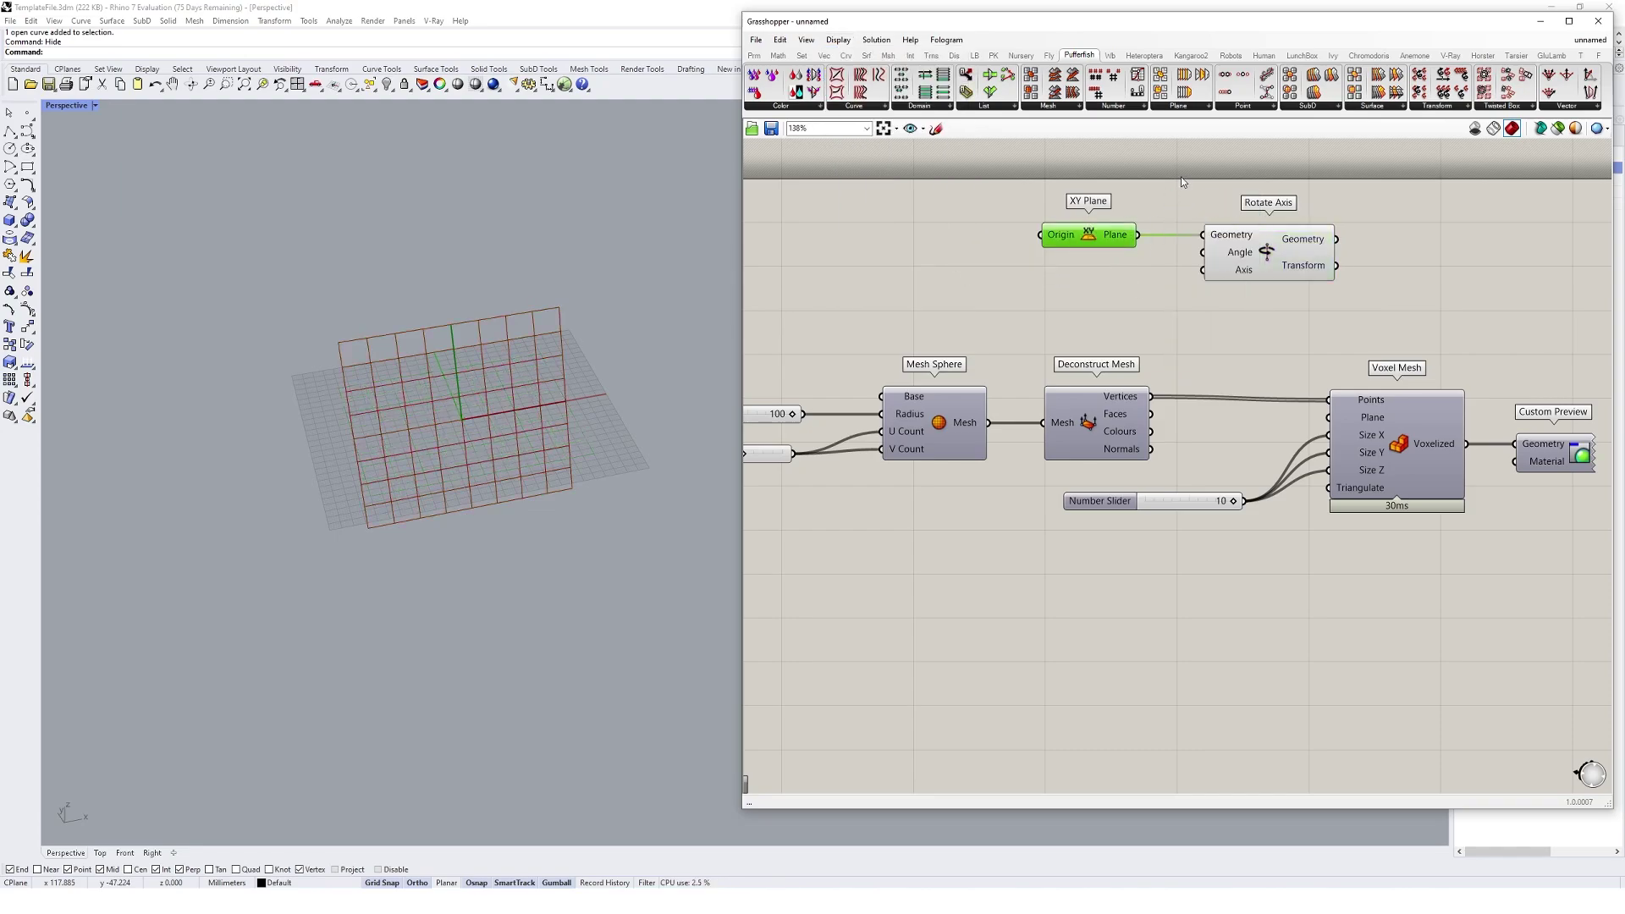
{"action": "right_click", "coordinate": [1243, 263]}
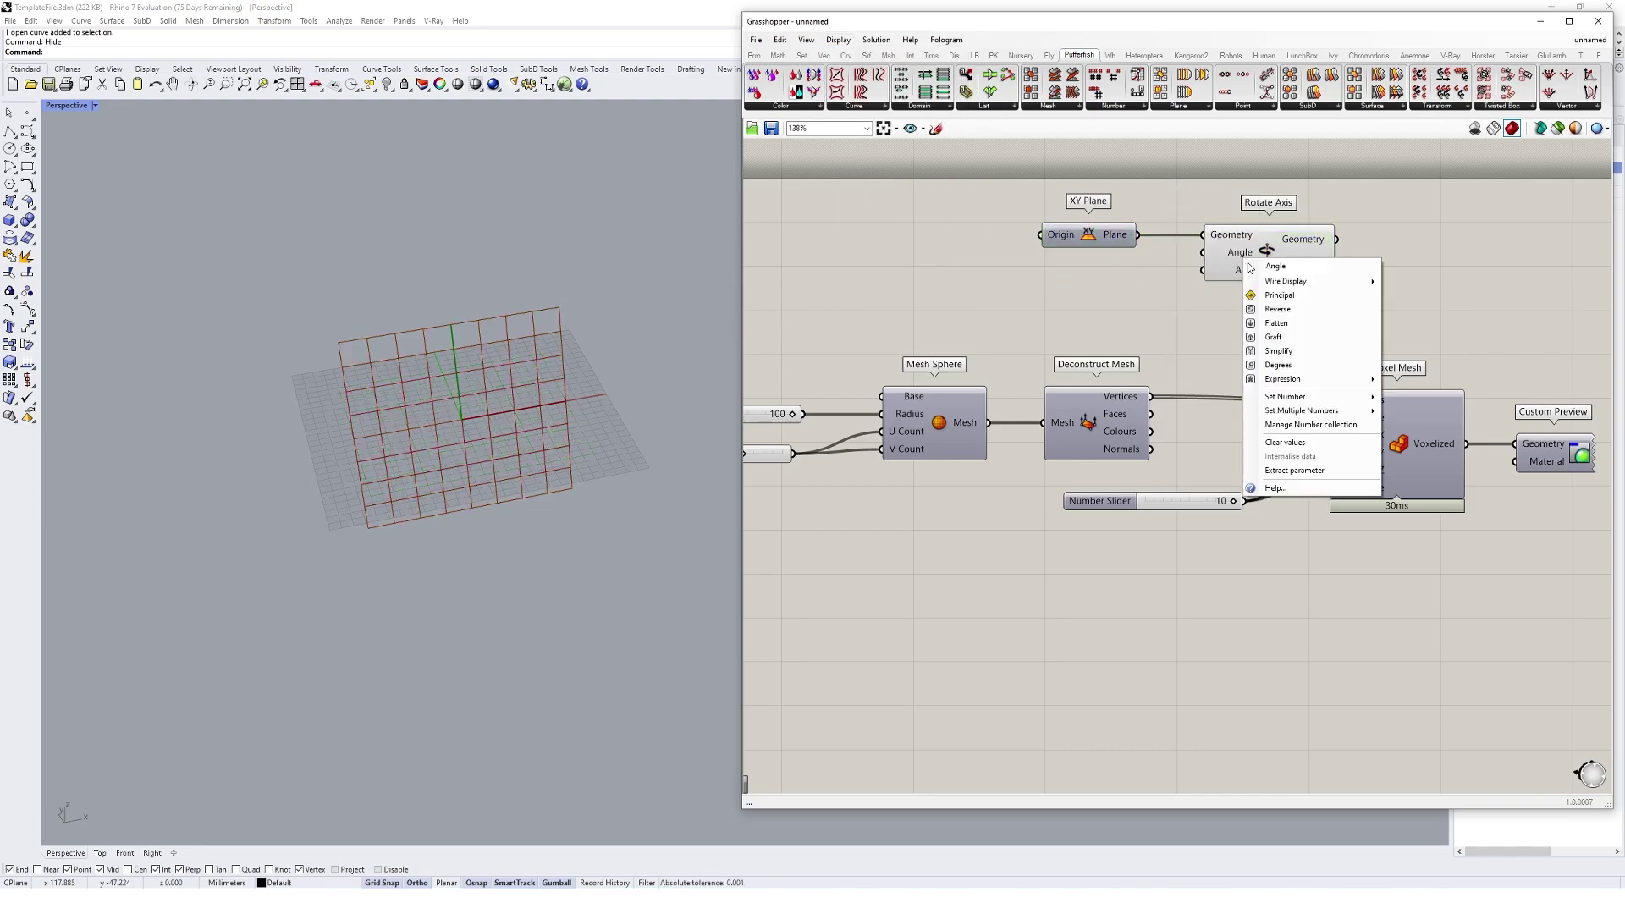
{"action": "left_click", "coordinate": [1308, 362]}
Drive the Angle from a new number slider reading 10.
{"action": "double_click", "coordinate": [1049, 297]}
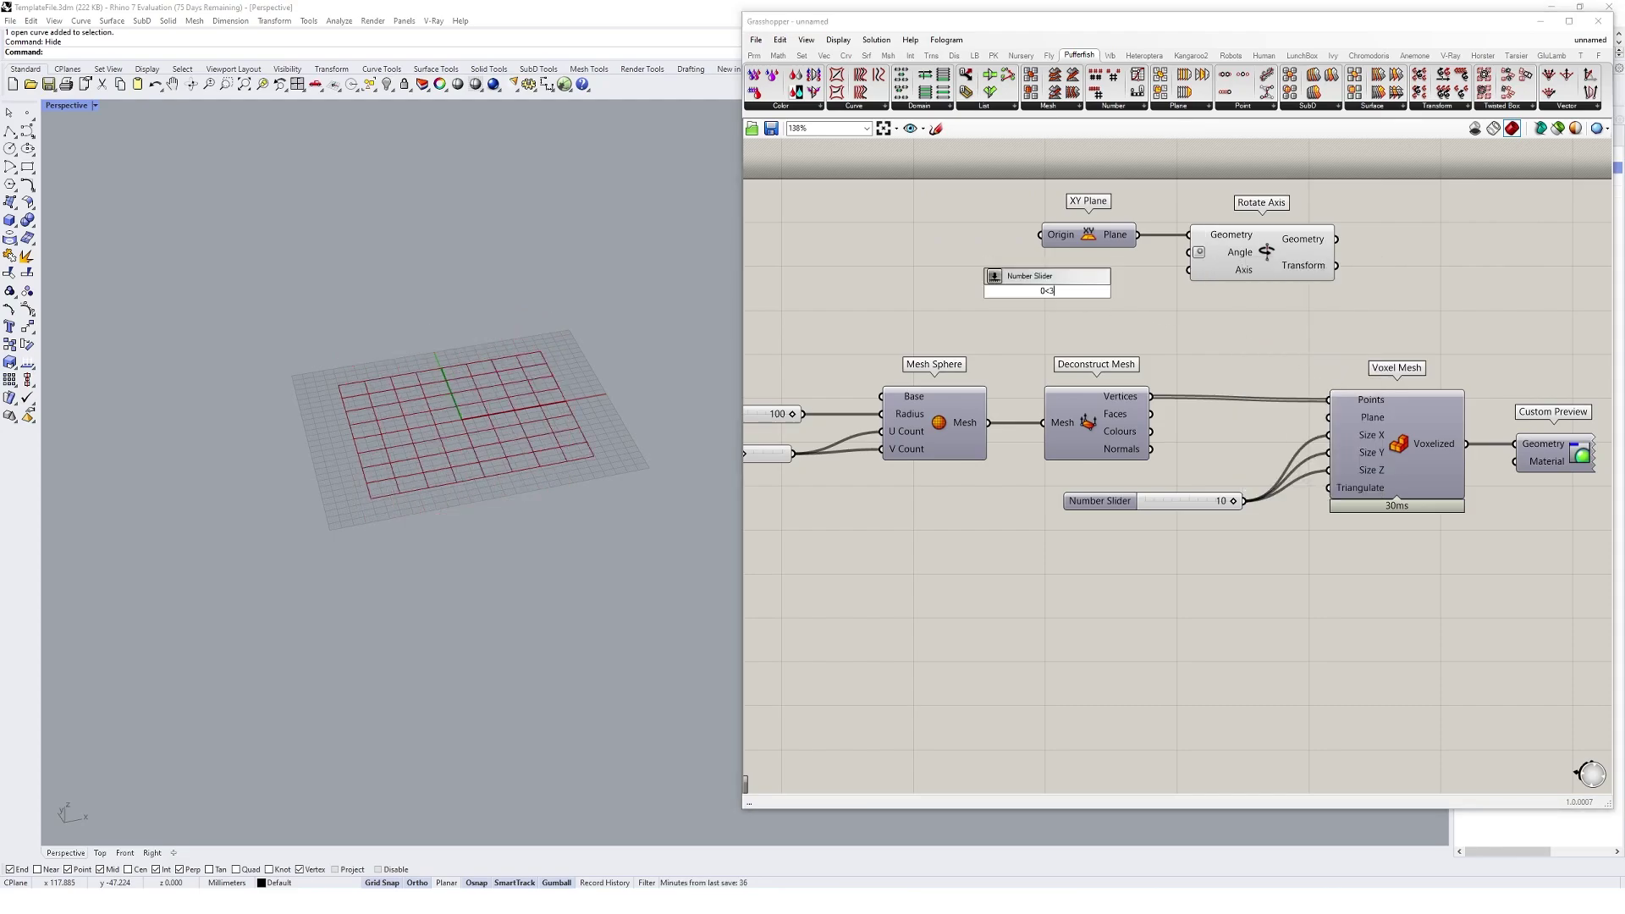
{"action": "type", "text": "0<3"}
{"action": "key", "text": "Return"}
{"action": "left_click_drag", "start_coordinate": [1139, 291], "coordinate": [1183, 257]}
{"action": "left_click", "coordinate": [1306, 267]}
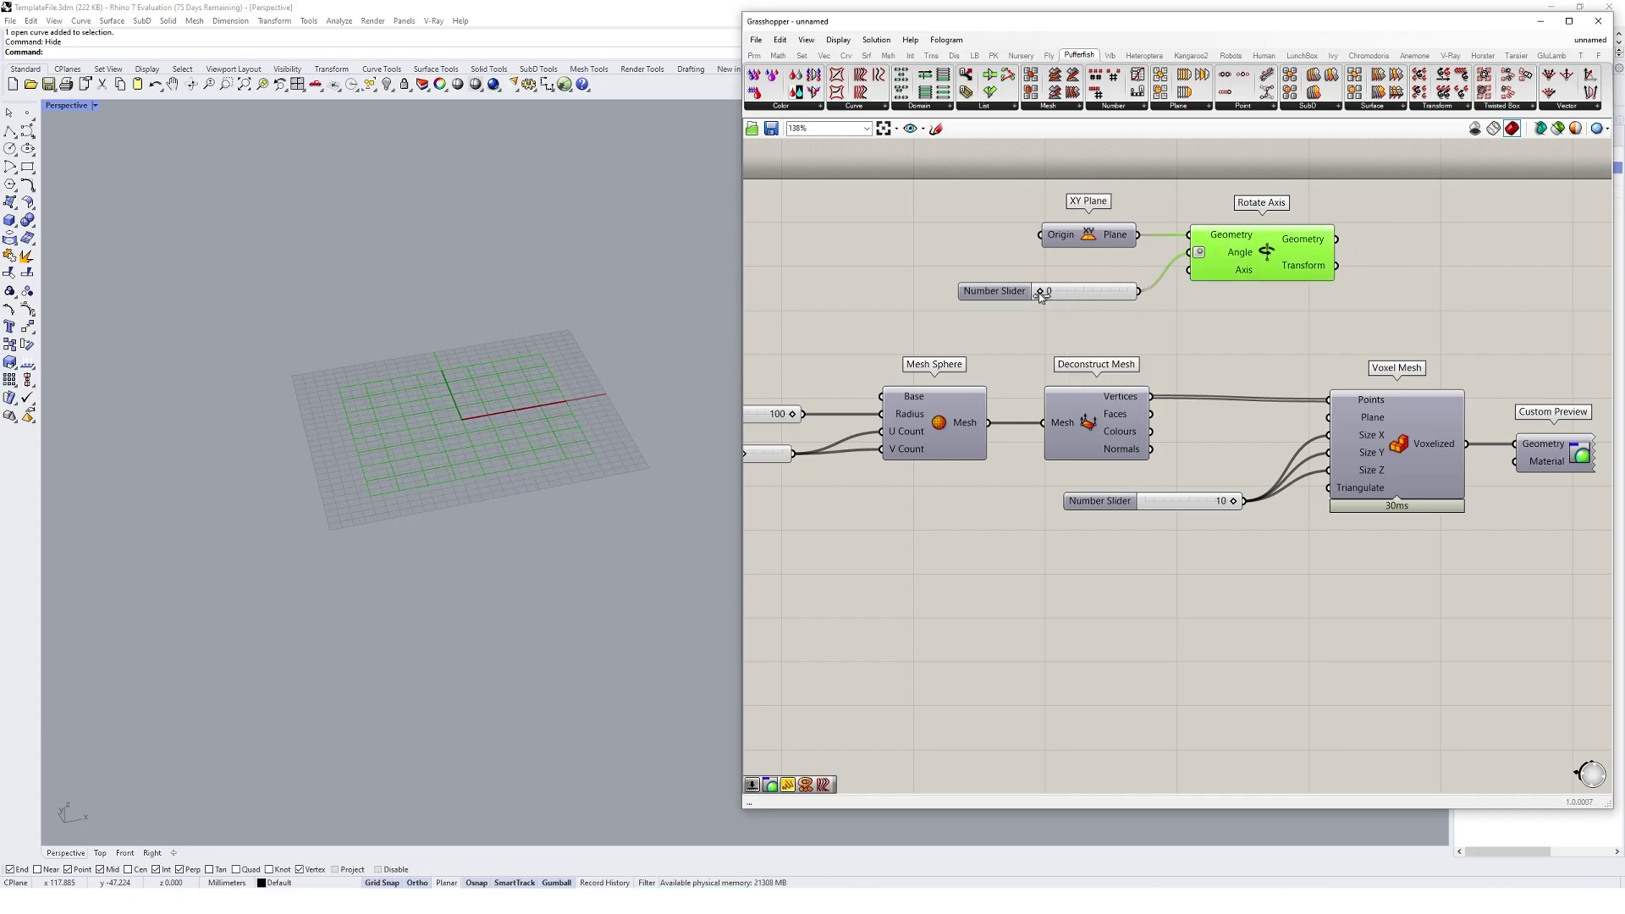
{"action": "mouse_move", "coordinate": [1040, 292]}
{"action": "left_mouse_down"}
{"action": "mouse_move", "coordinate": [1082, 296]}
{"action": "mouse_move", "coordinate": [1044, 293]}
{"action": "left_mouse_up"}
{"action": "left_click", "coordinate": [1393, 455]}
{"action": "left_click", "coordinate": [1576, 459]}
{"action": "middle_click", "coordinate": [1577, 340]}
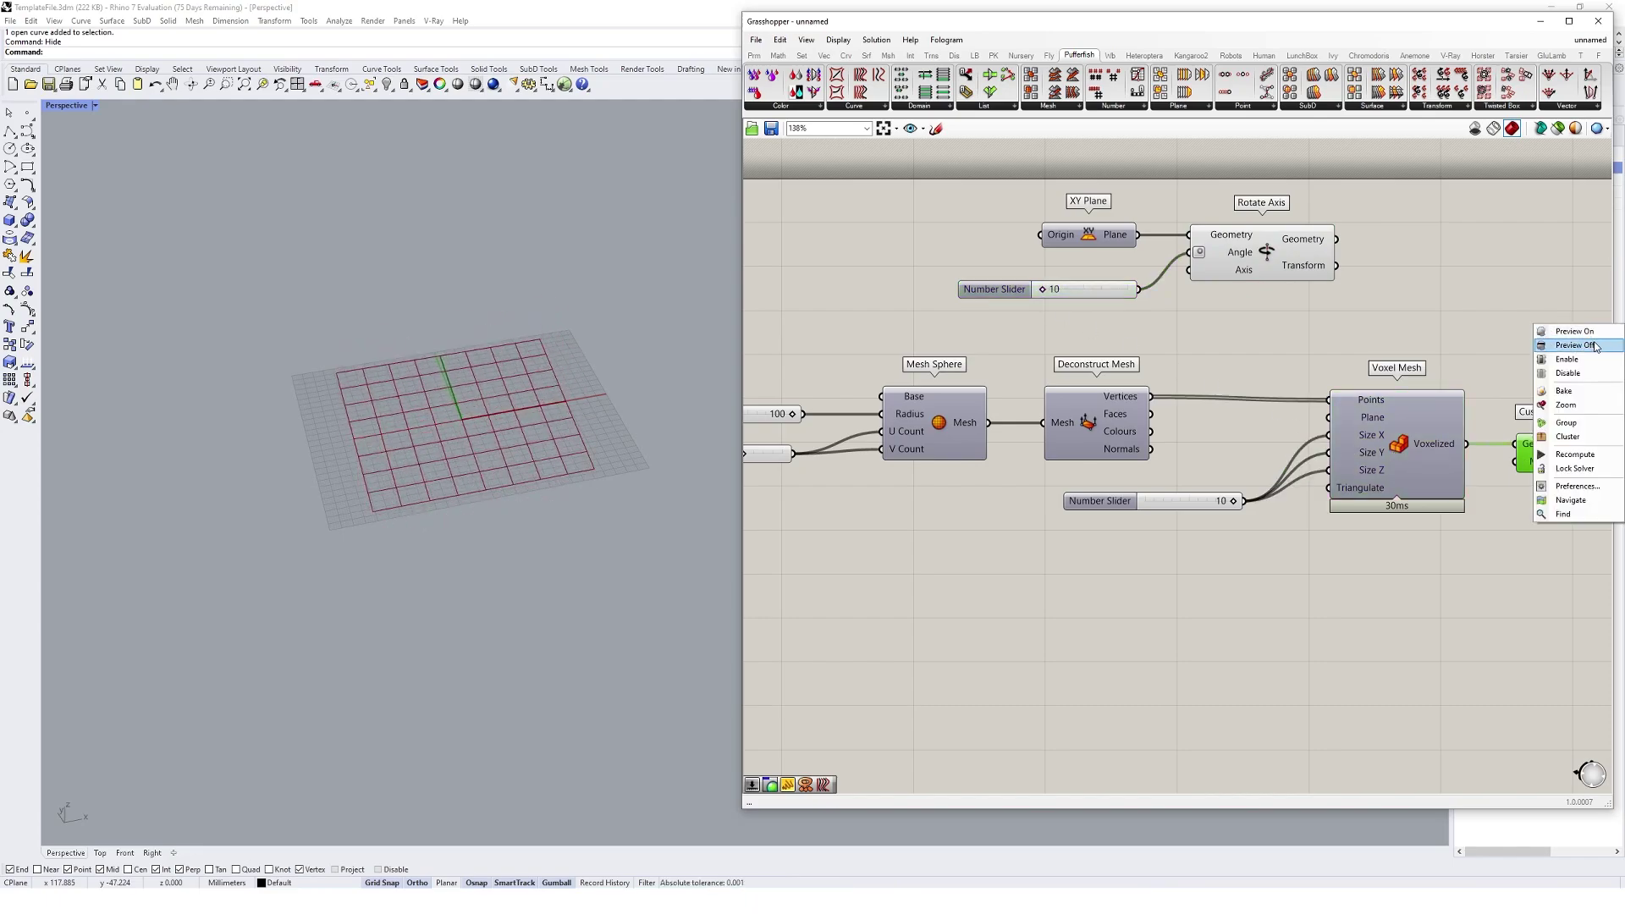
Re-enable the pink voxel display and feed the rotated plane into Voxel Mesh's Plane.
{"action": "left_click", "coordinate": [1576, 345]}
{"action": "right_click_drag", "start_coordinate": [1553, 420], "coordinate": [1428, 382]}
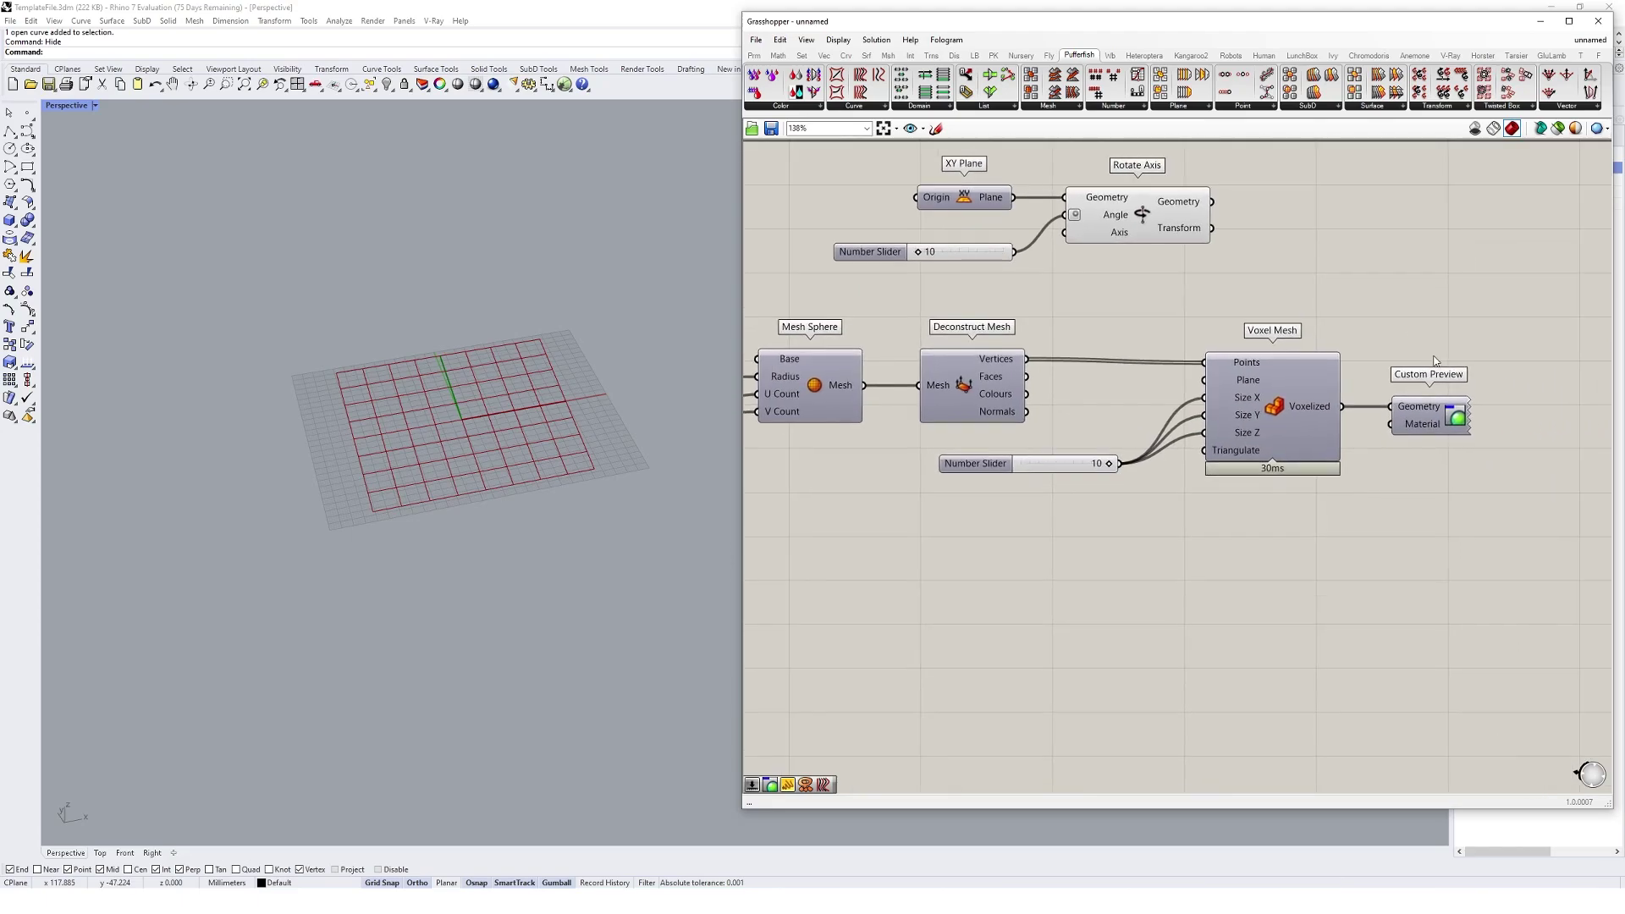
{"action": "right_click", "coordinate": [1453, 418]}
{"action": "left_click", "coordinate": [1493, 444]}
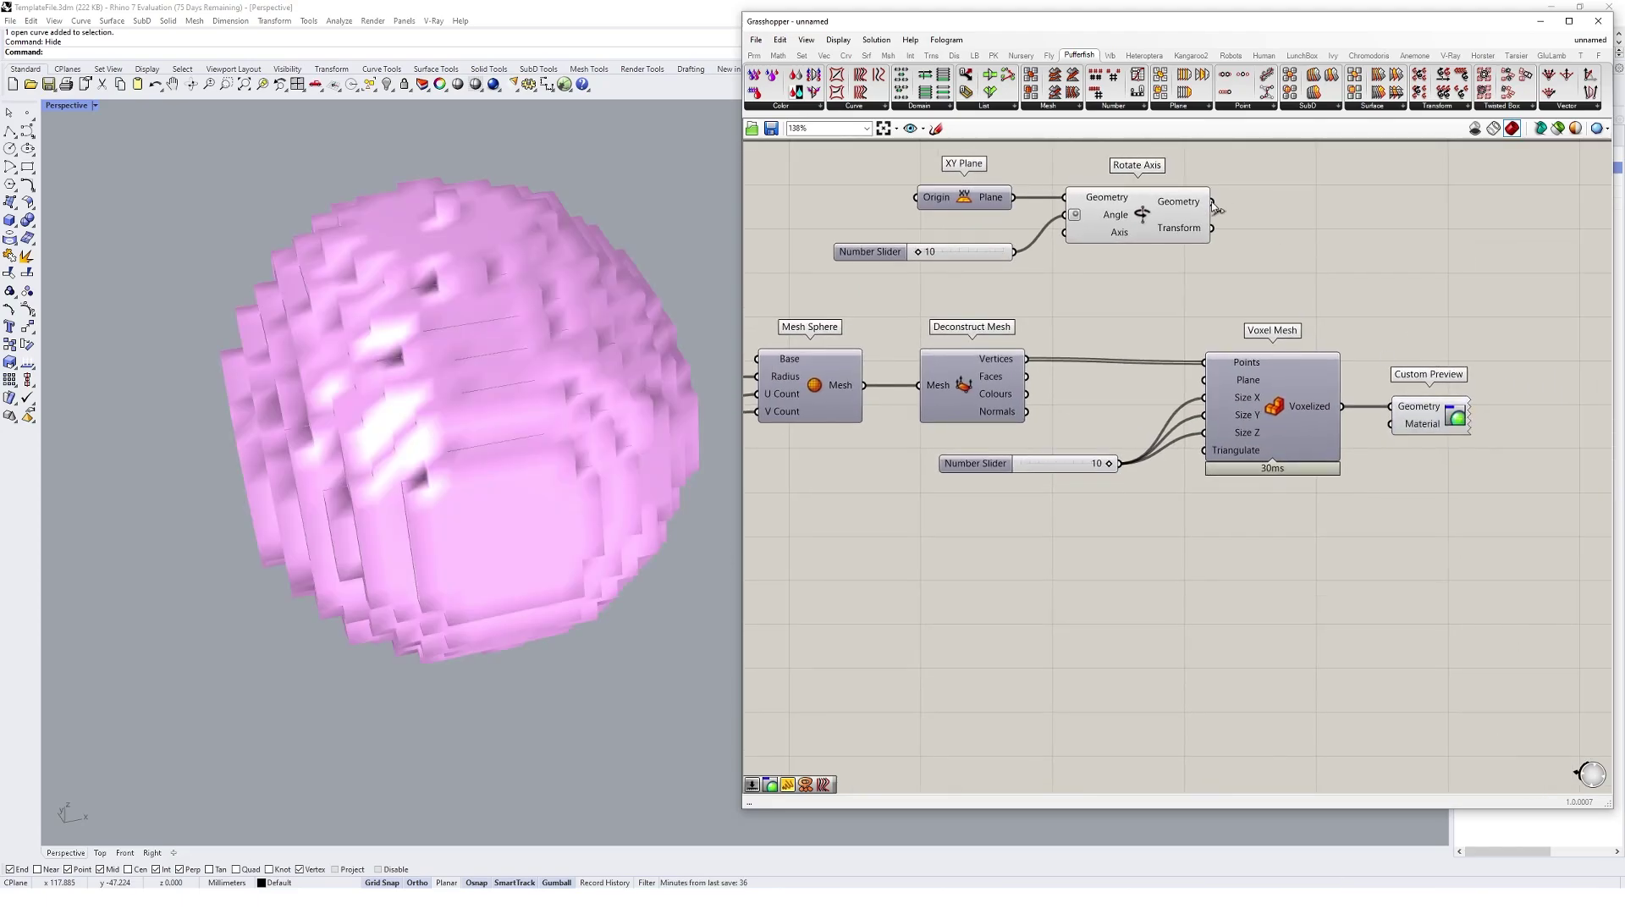
{"action": "left_click_drag", "start_coordinate": [1213, 202], "coordinate": [1211, 389]}
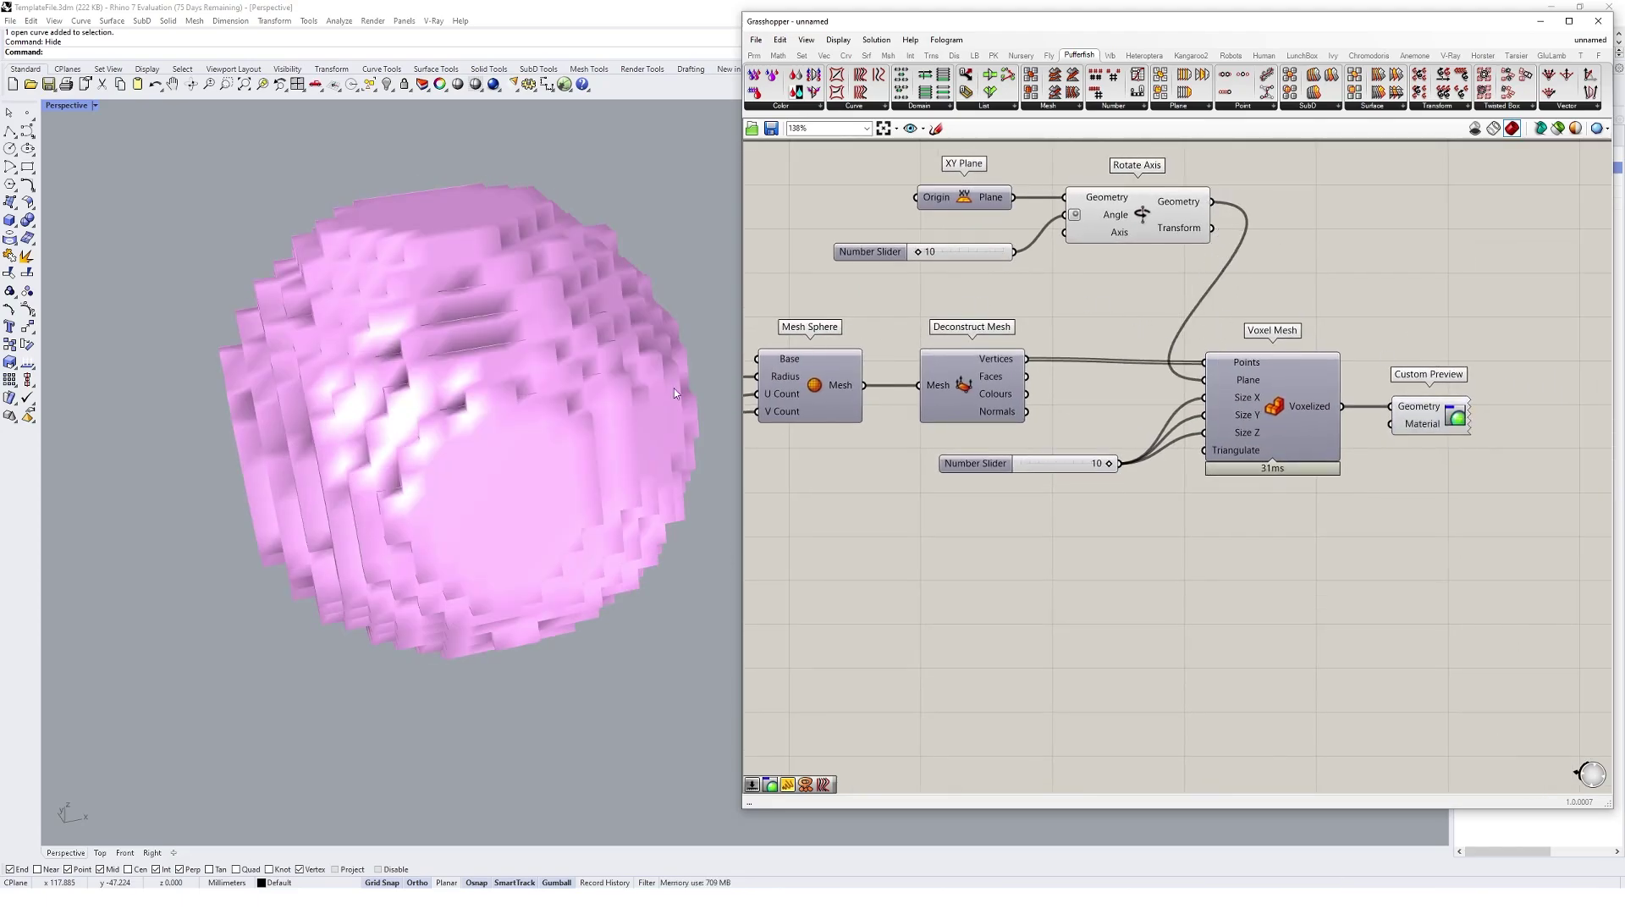
Set the rotation angle slider to 153, turning the voxel sphere.
{"action": "right_click_drag", "start_coordinate": [648, 399], "coordinate": [559, 415]}
{"action": "mouse_move", "coordinate": [918, 252]}
{"action": "left_mouse_down"}
{"action": "mouse_move", "coordinate": [950, 253]}
{"action": "mouse_move", "coordinate": [935, 254]}
{"action": "left_mouse_up"}
{"action": "left_click_drag", "start_coordinate": [935, 254], "coordinate": [952, 261]}
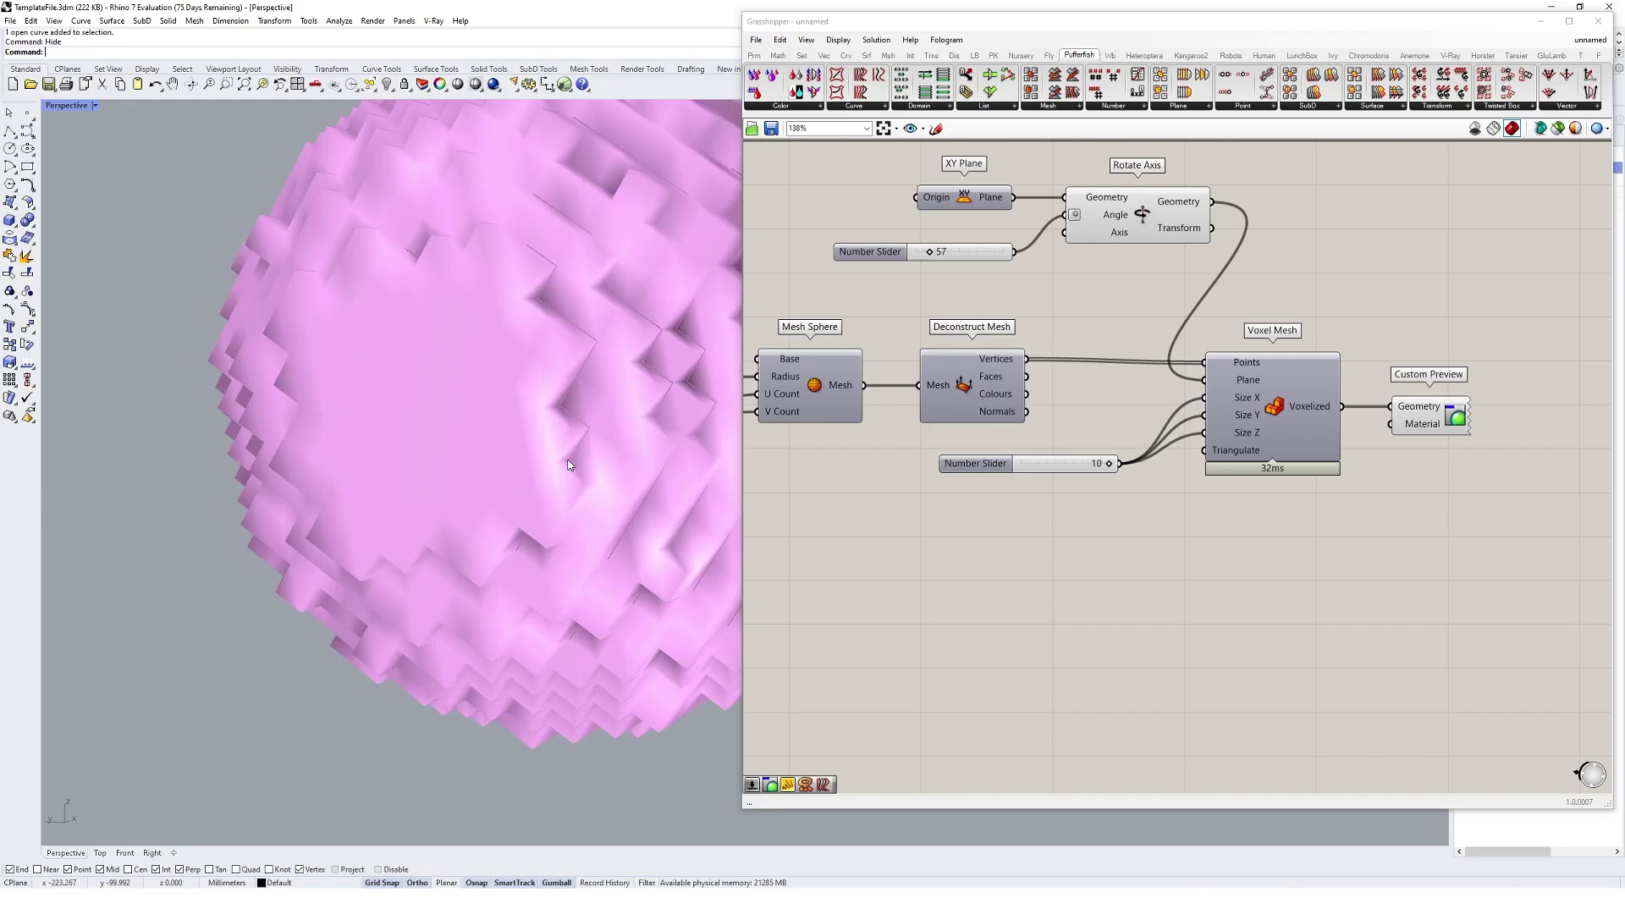
{"action": "scroll", "coordinate": [568, 464], "scroll_direction": "down", "scroll_amount": 5}
{"action": "left_click", "coordinate": [812, 413]}
{"action": "scroll", "coordinate": [1035, 301], "scroll_direction": "down", "scroll_amount": 3}
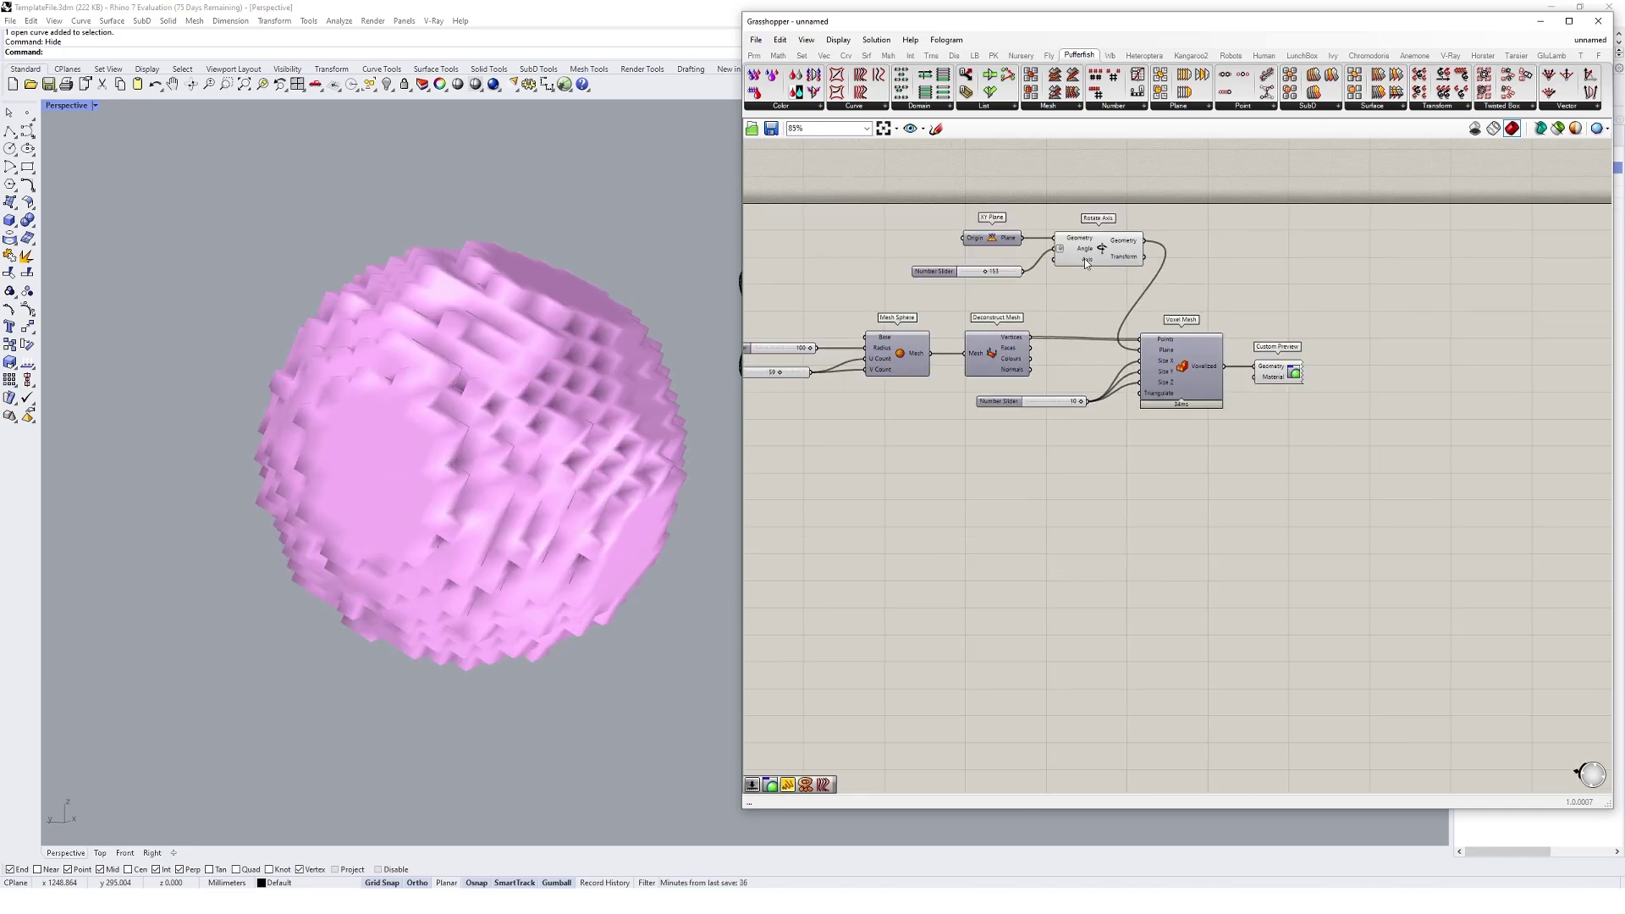
Move the XY Plane, angle slider and Rotate Axis to the left.
{"action": "left_click_drag", "start_coordinate": [1157, 196], "coordinate": [906, 286]}
{"action": "left_click_drag", "start_coordinate": [1100, 258], "coordinate": [1040, 260]}
{"action": "left_click", "coordinate": [1074, 316]}
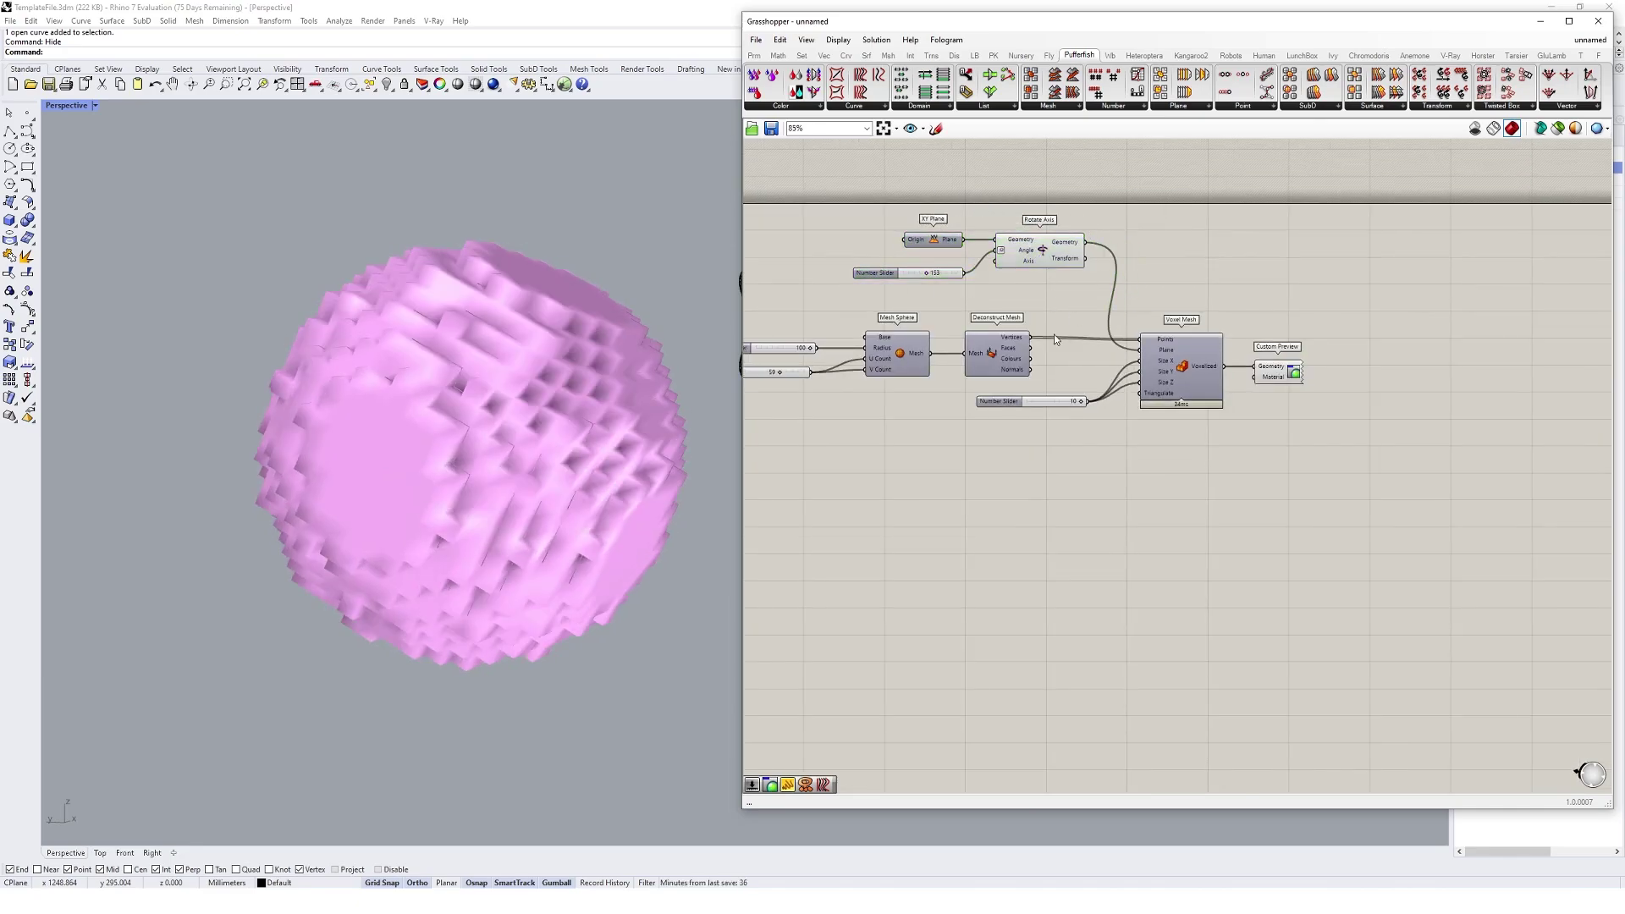
{"action": "right_click_drag", "start_coordinate": [1056, 339], "coordinate": [1148, 362]}
{"action": "scroll", "coordinate": [1014, 371], "scroll_direction": "up", "scroll_amount": 1}
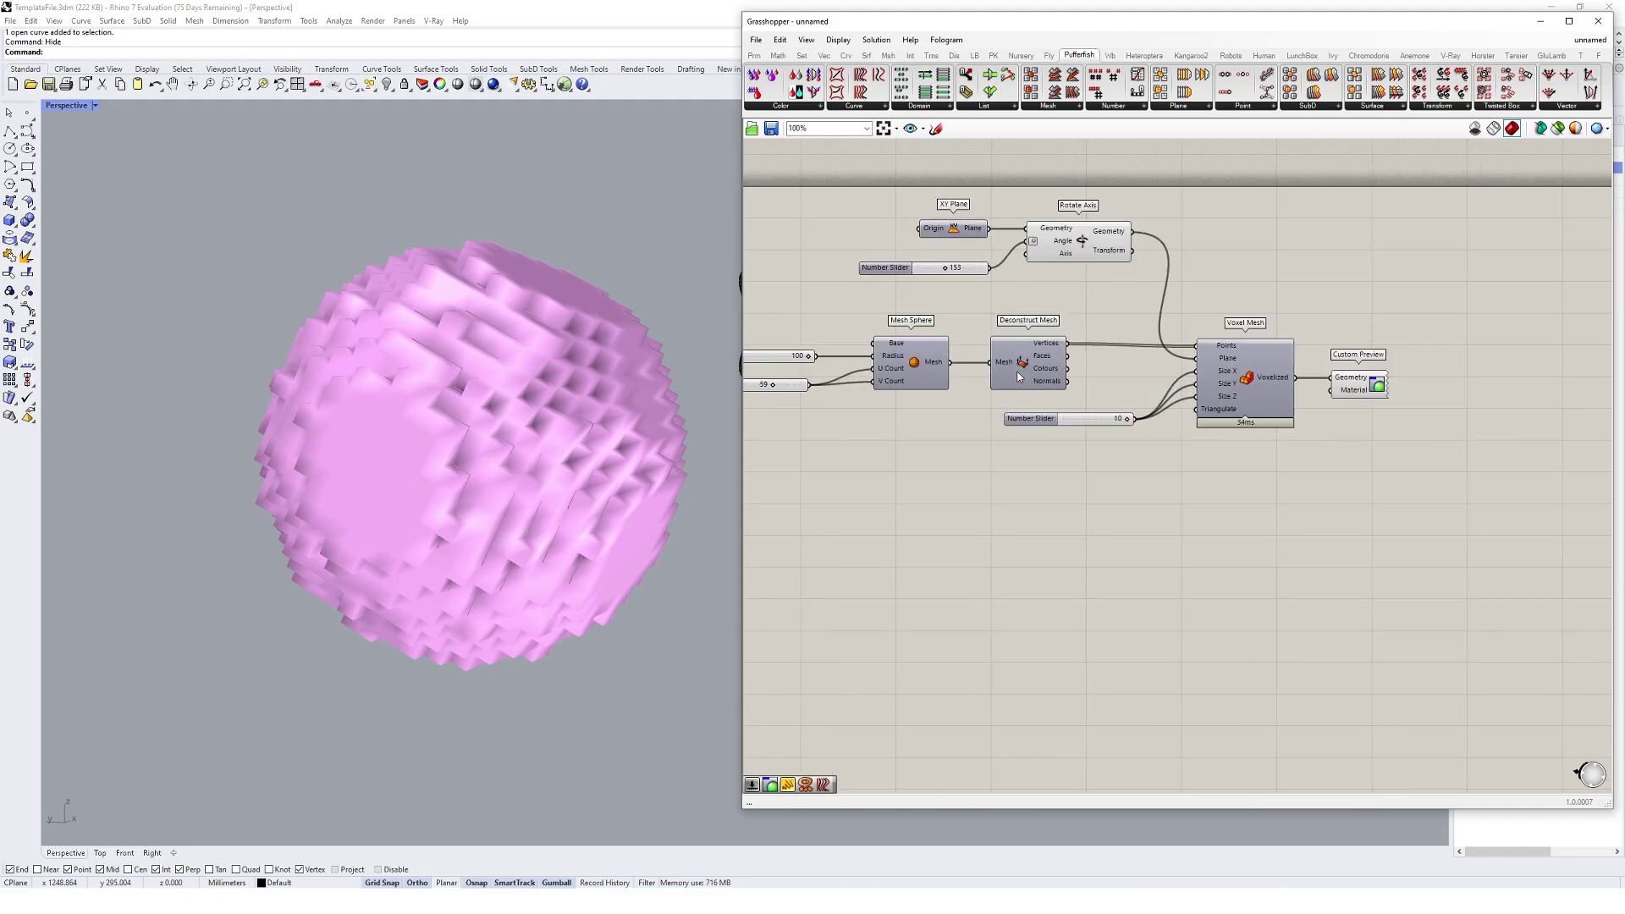
Replace Deconstruct Mesh with Populate Geometry fed by the sphere mesh.
{"action": "left_click", "coordinate": [1017, 347]}
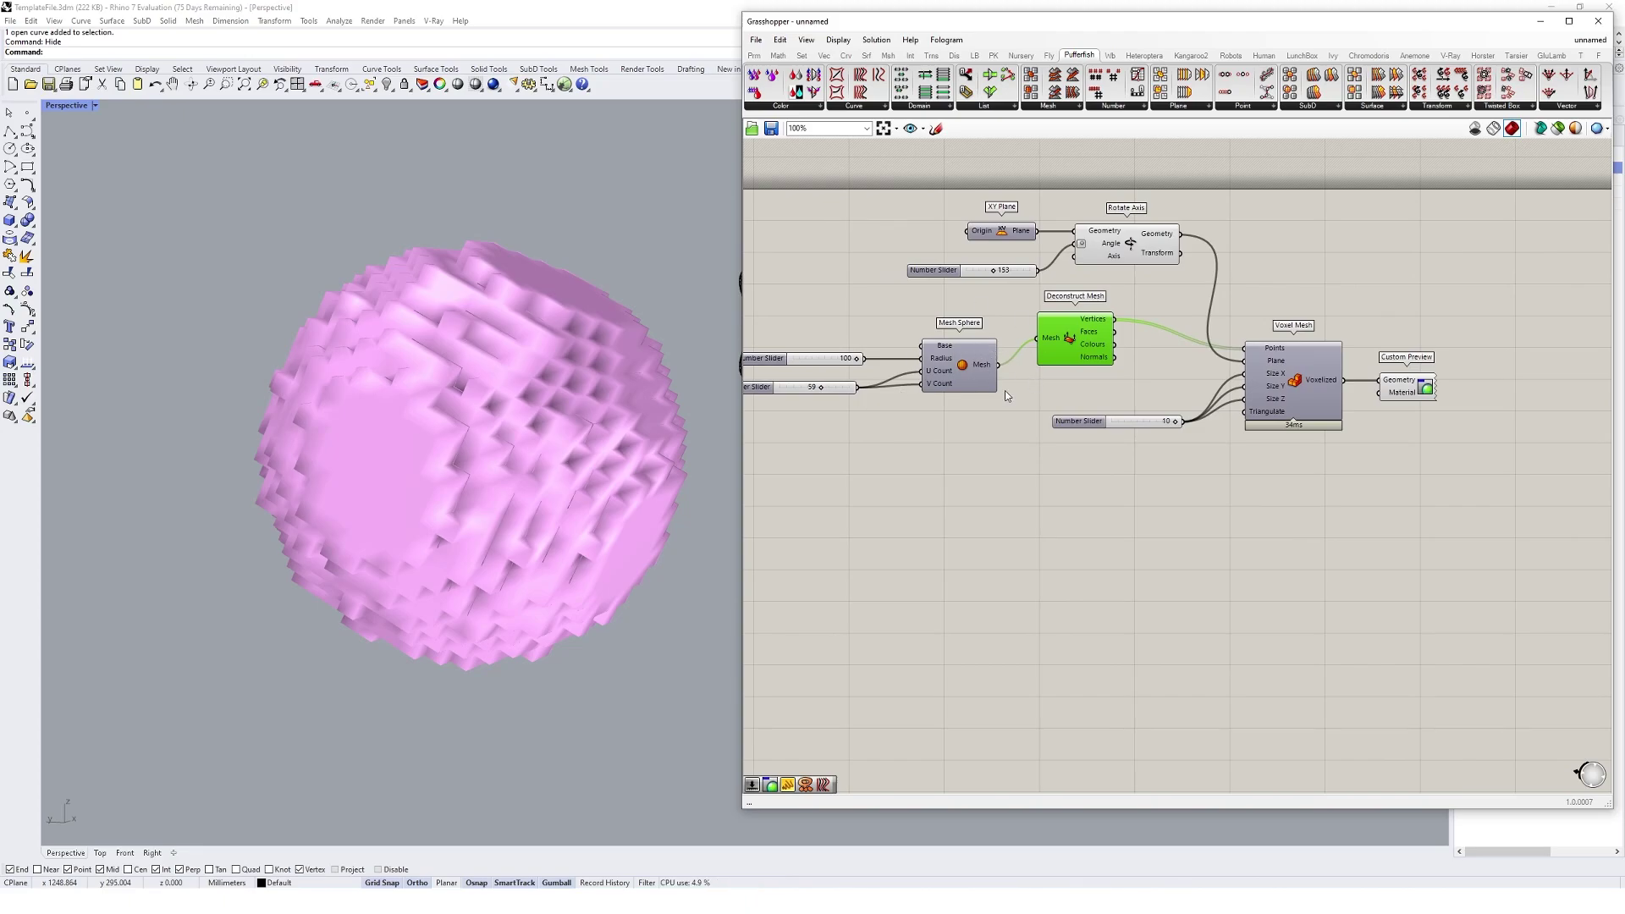
{"action": "key", "text": "Delete"}
{"action": "double_click", "coordinate": [1033, 373]}
{"action": "type", "text": "pop"}
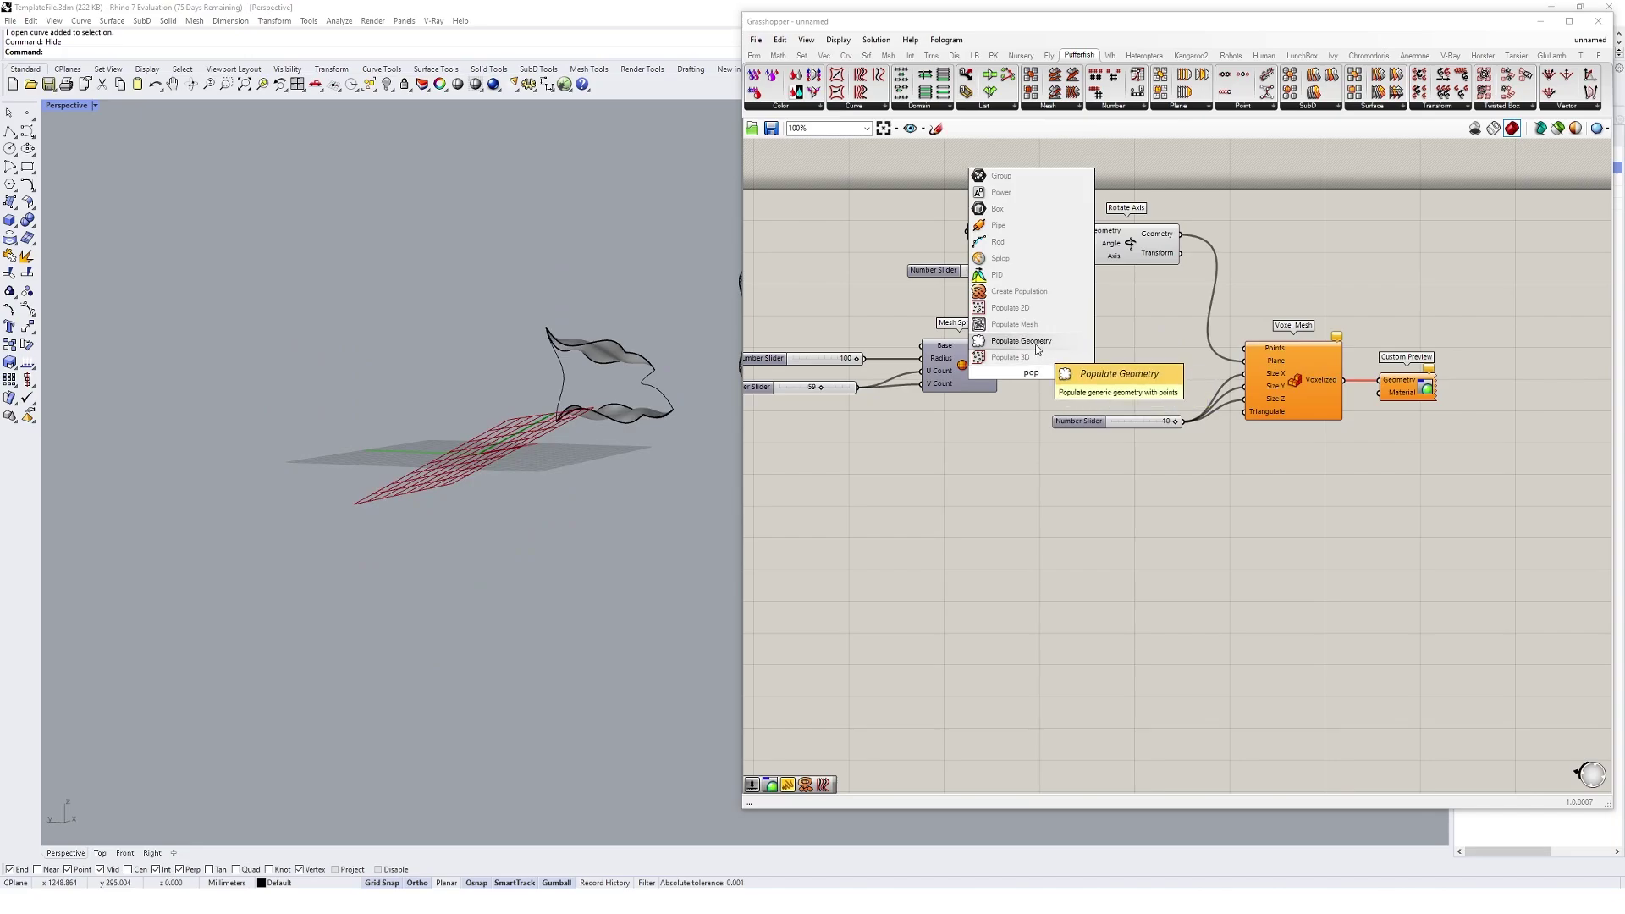
{"action": "left_click", "coordinate": [1021, 340]}
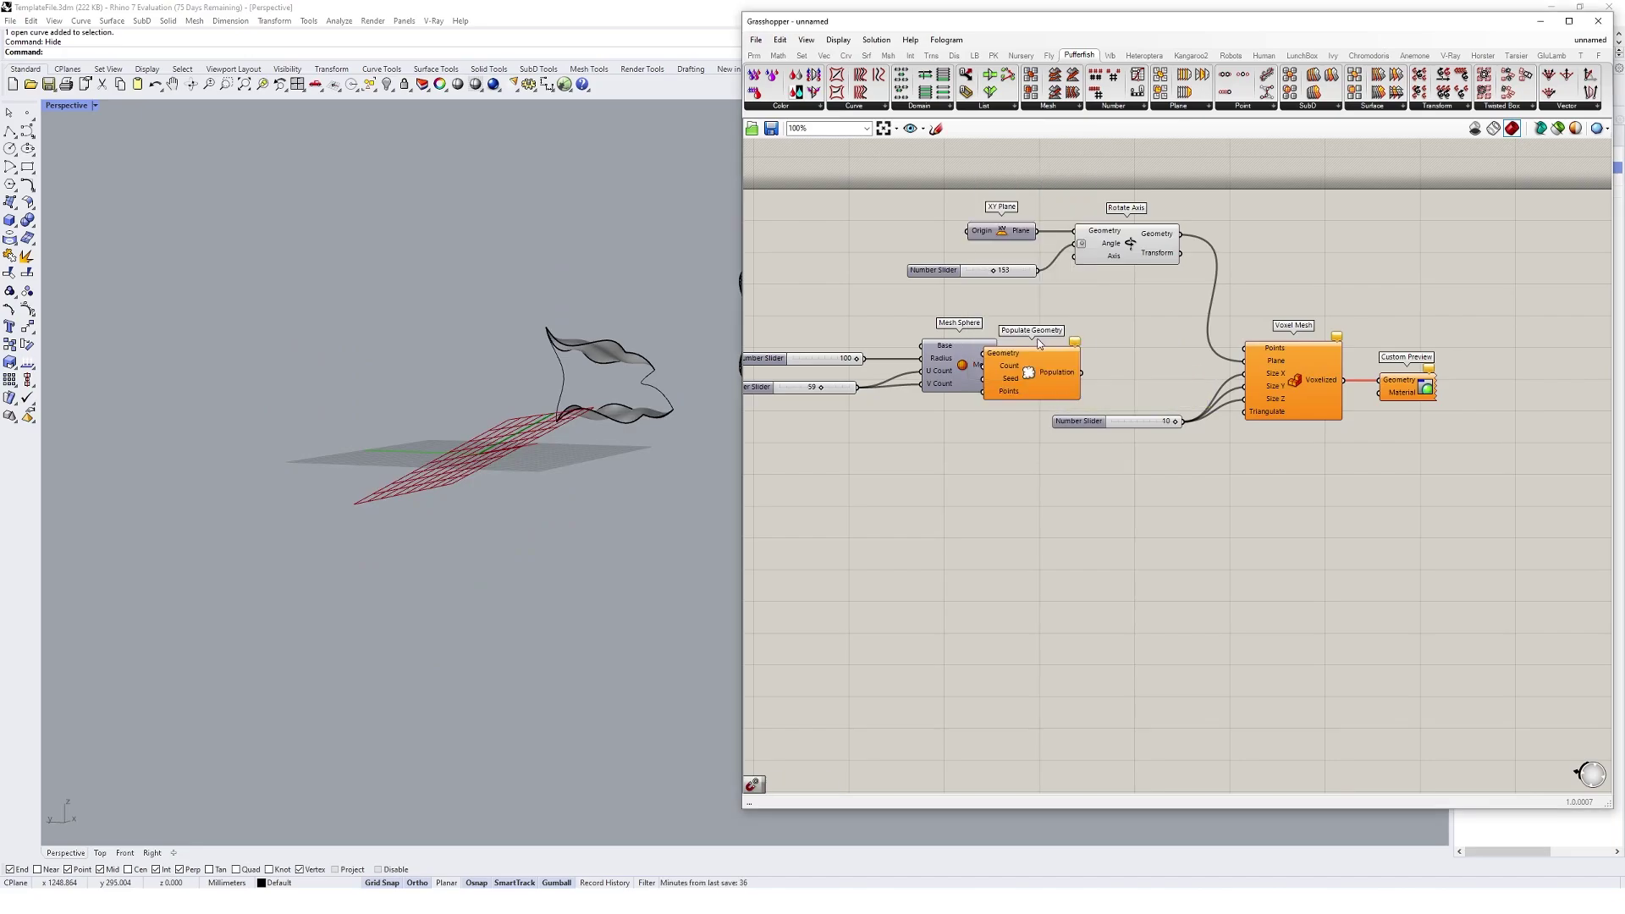
{"action": "left_click_drag", "start_coordinate": [1023, 389], "coordinate": [1057, 335]}
{"action": "scroll", "coordinate": [999, 368], "scroll_direction": "up", "scroll_amount": 2}
{"action": "left_click_drag", "start_coordinate": [1101, 346], "coordinate": [1106, 377]}
Wire a 2000 slider to Count and the populated points into Voxel Mesh's Points.
{"action": "left_click", "coordinate": [903, 506]}
{"action": "double_click", "coordinate": [905, 510]}
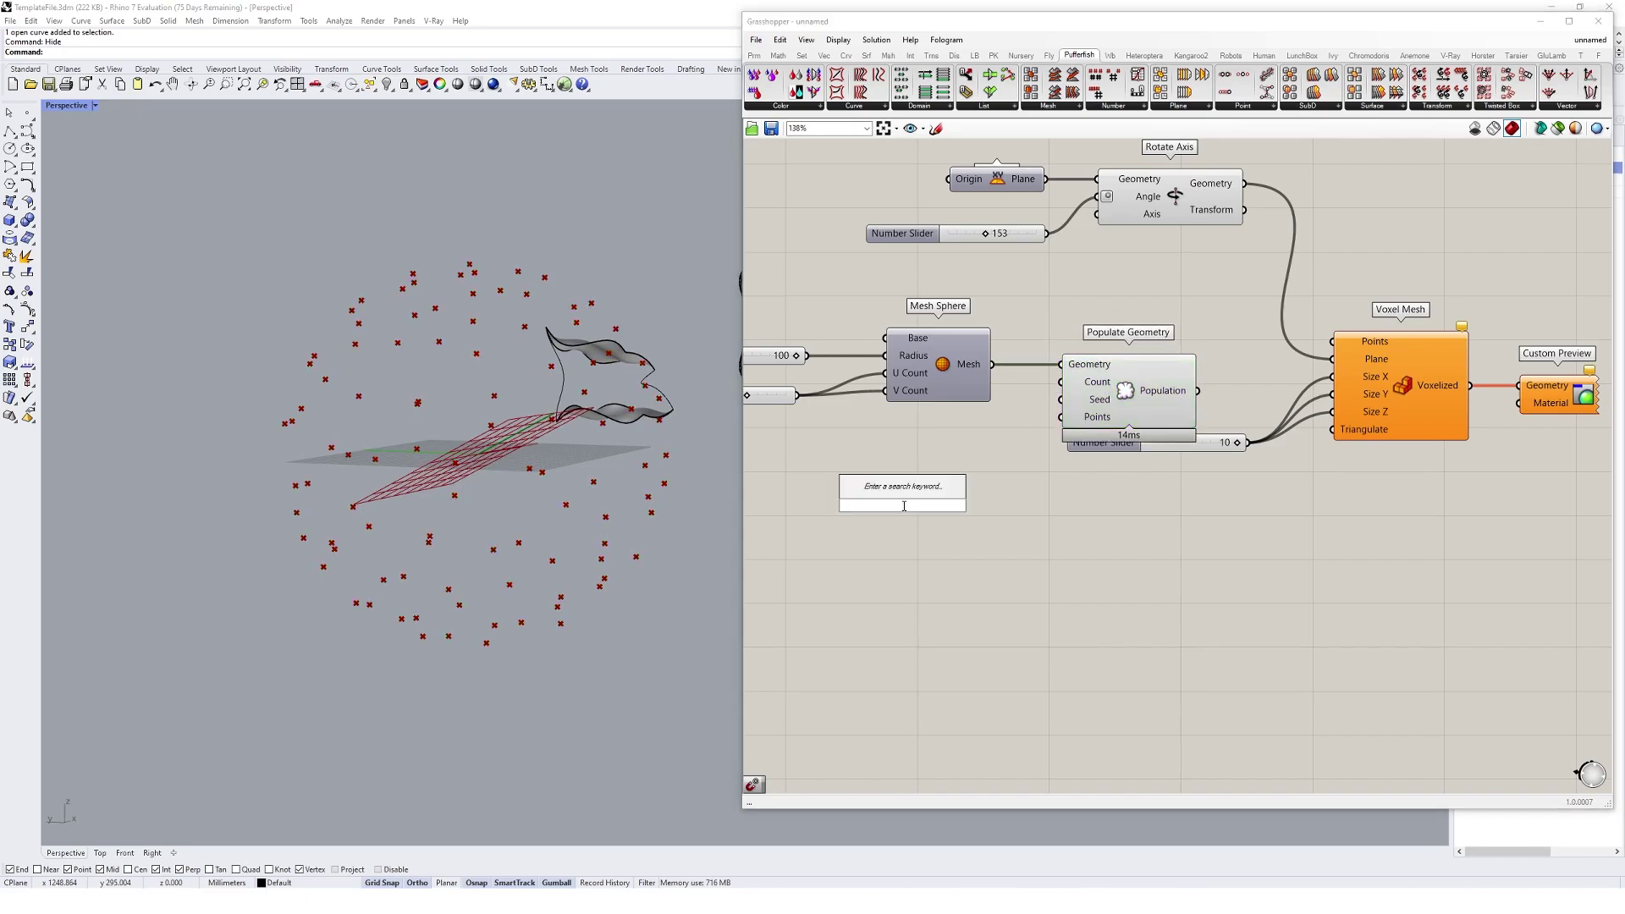
{"action": "type", "text": "2000"}
{"action": "key", "text": "Return"}
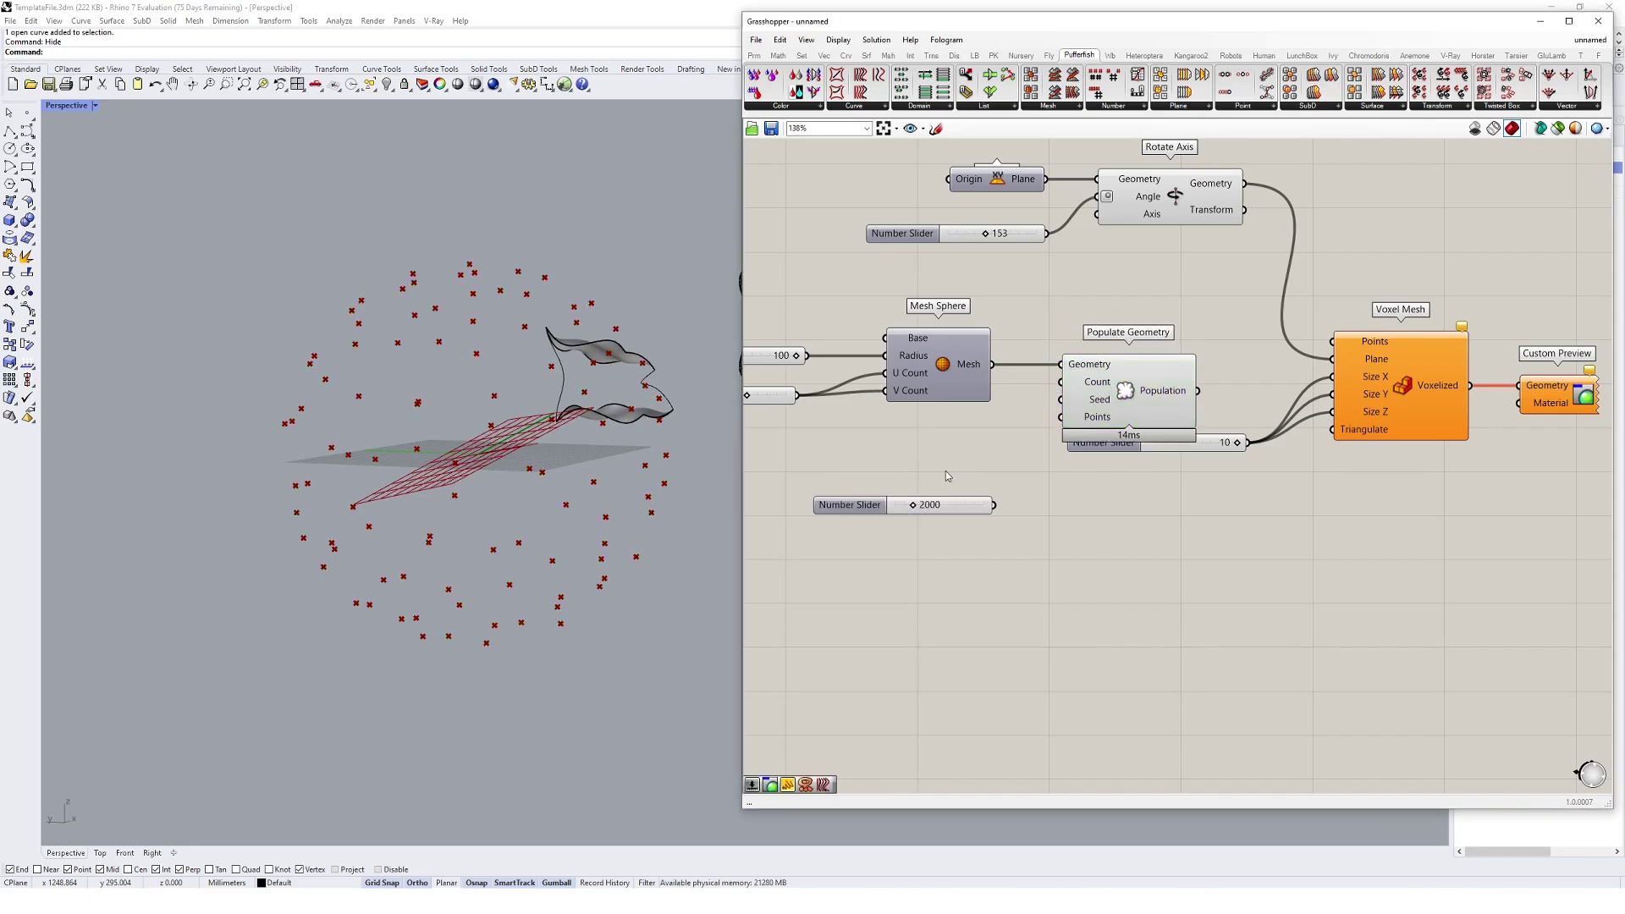
{"action": "left_click_drag", "start_coordinate": [1114, 447], "coordinate": [1113, 489]}
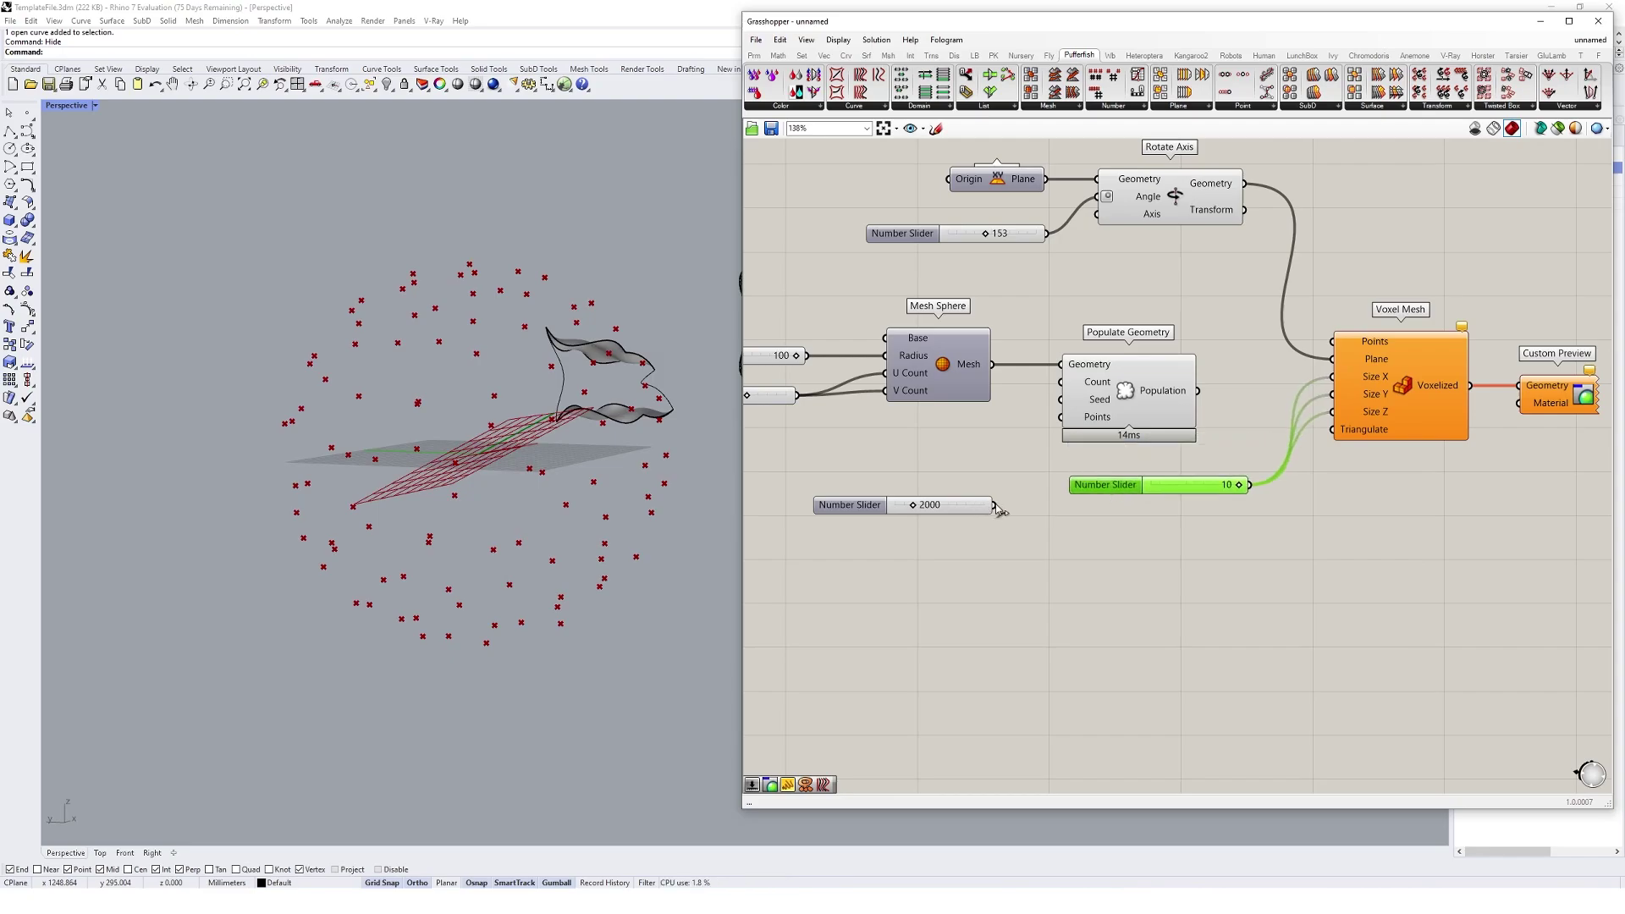
{"action": "left_click_drag", "start_coordinate": [995, 507], "coordinate": [1065, 384]}
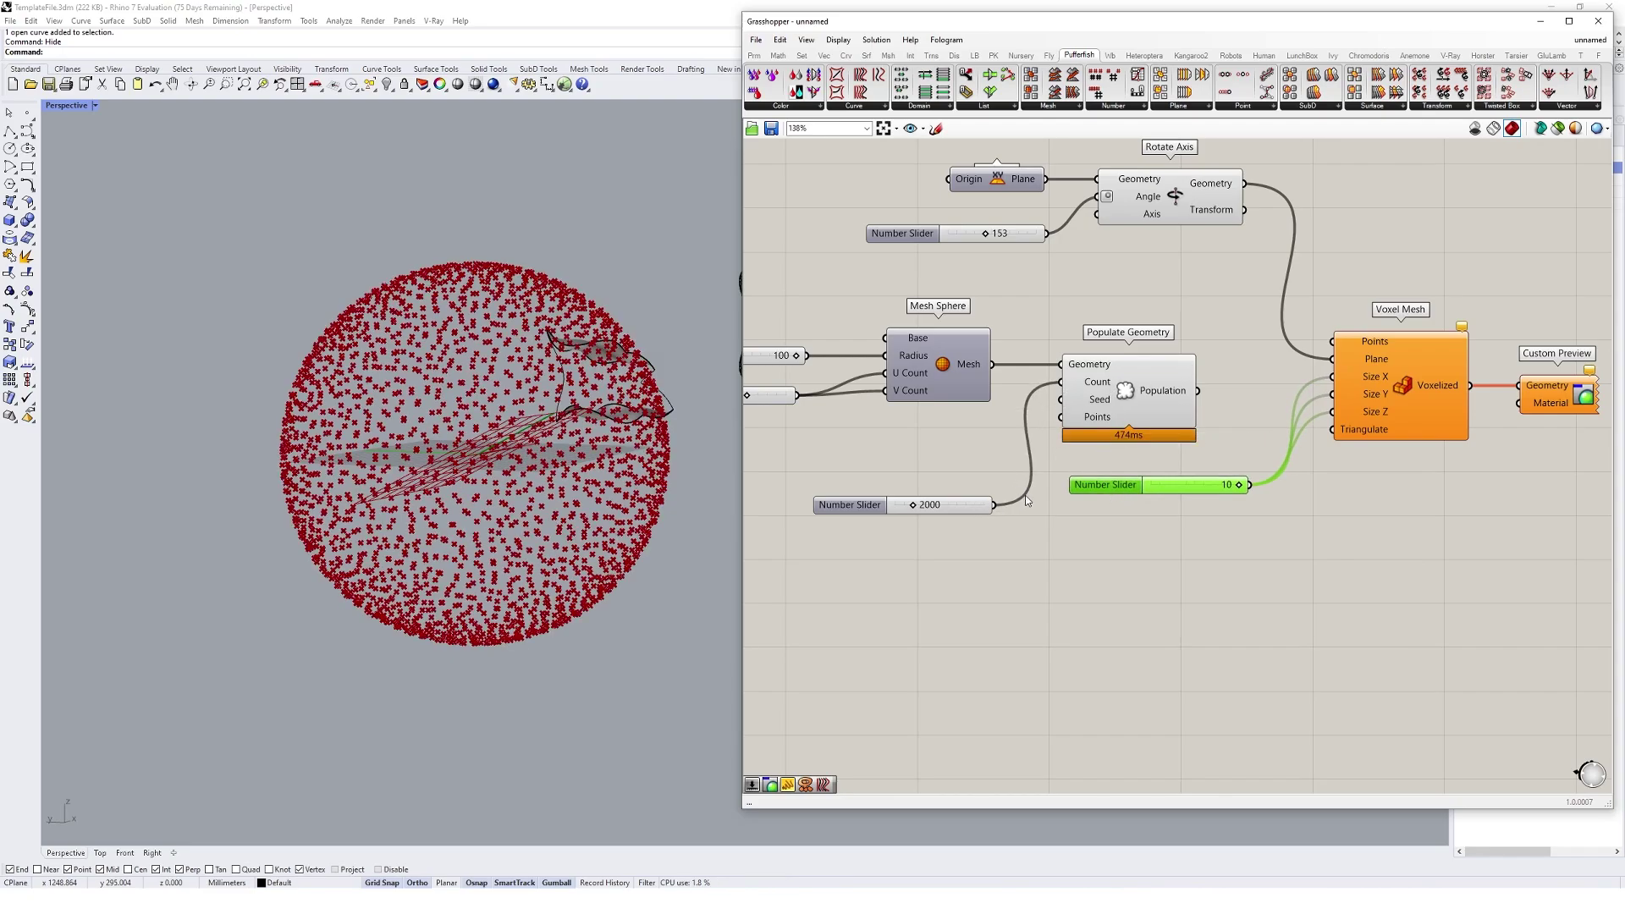
{"action": "left_click_drag", "start_coordinate": [1199, 390], "coordinate": [1333, 341]}
Turn off Populate Geometry's point preview in the viewport.
{"action": "left_click", "coordinate": [1156, 381]}
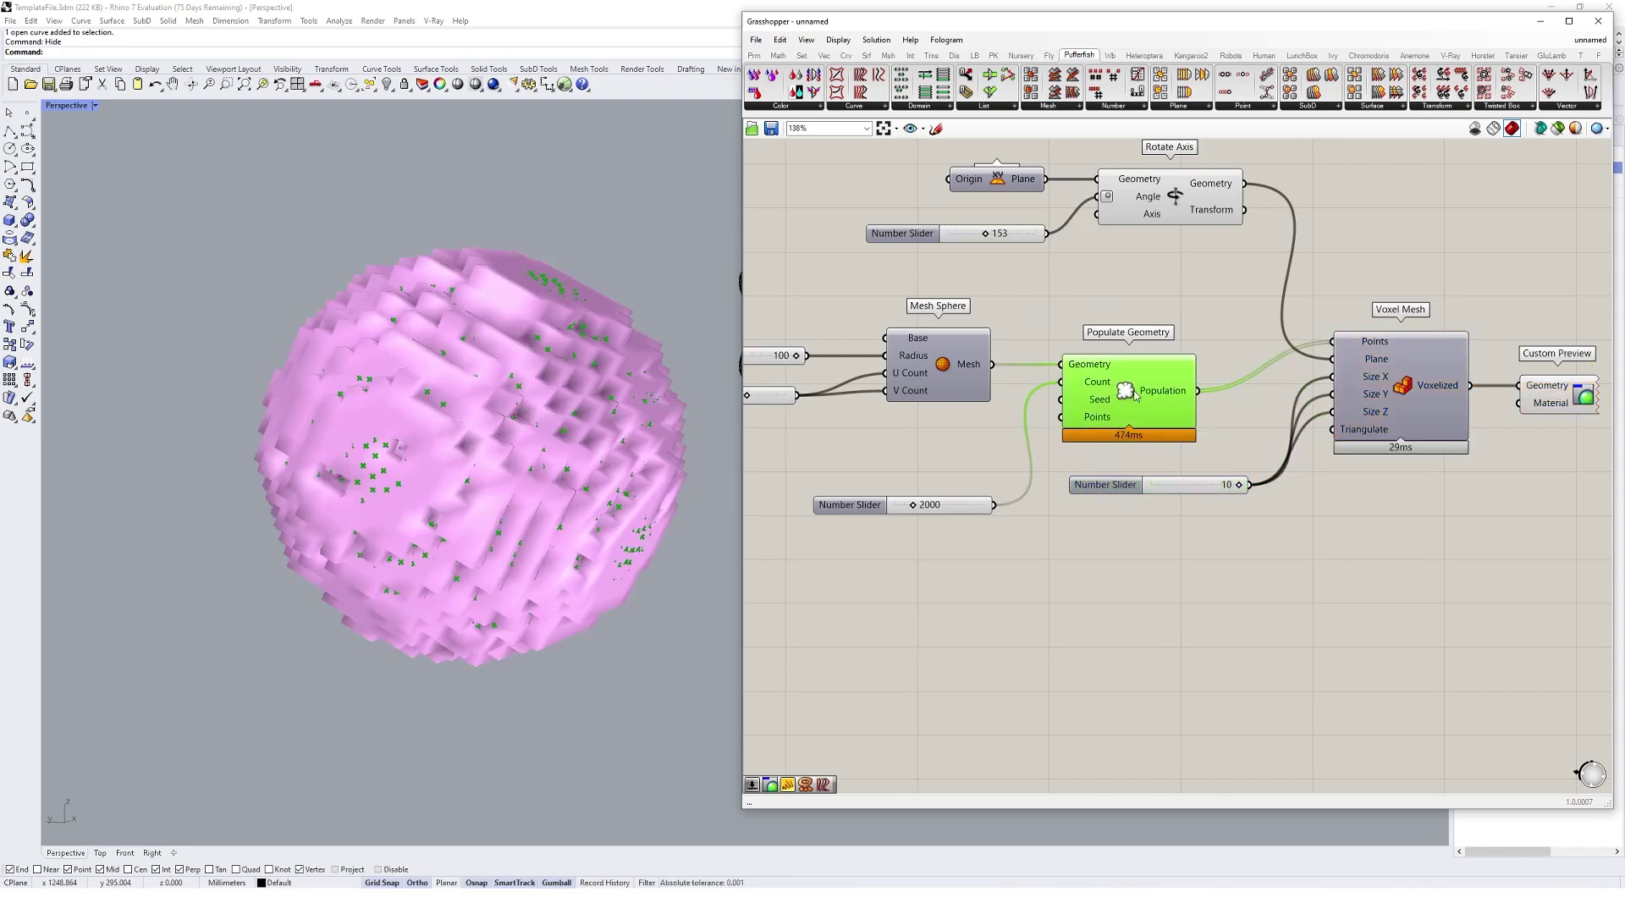
{"action": "right_click", "coordinate": [1156, 381]}
{"action": "left_click", "coordinate": [1249, 319]}
{"action": "right_click_drag", "start_coordinate": [484, 386], "coordinate": [541, 427]}
Select every component of the voxel-sphere definition and wrap them in one group.
{"action": "scroll", "coordinate": [1355, 483], "scroll_direction": "down", "scroll_amount": 2}
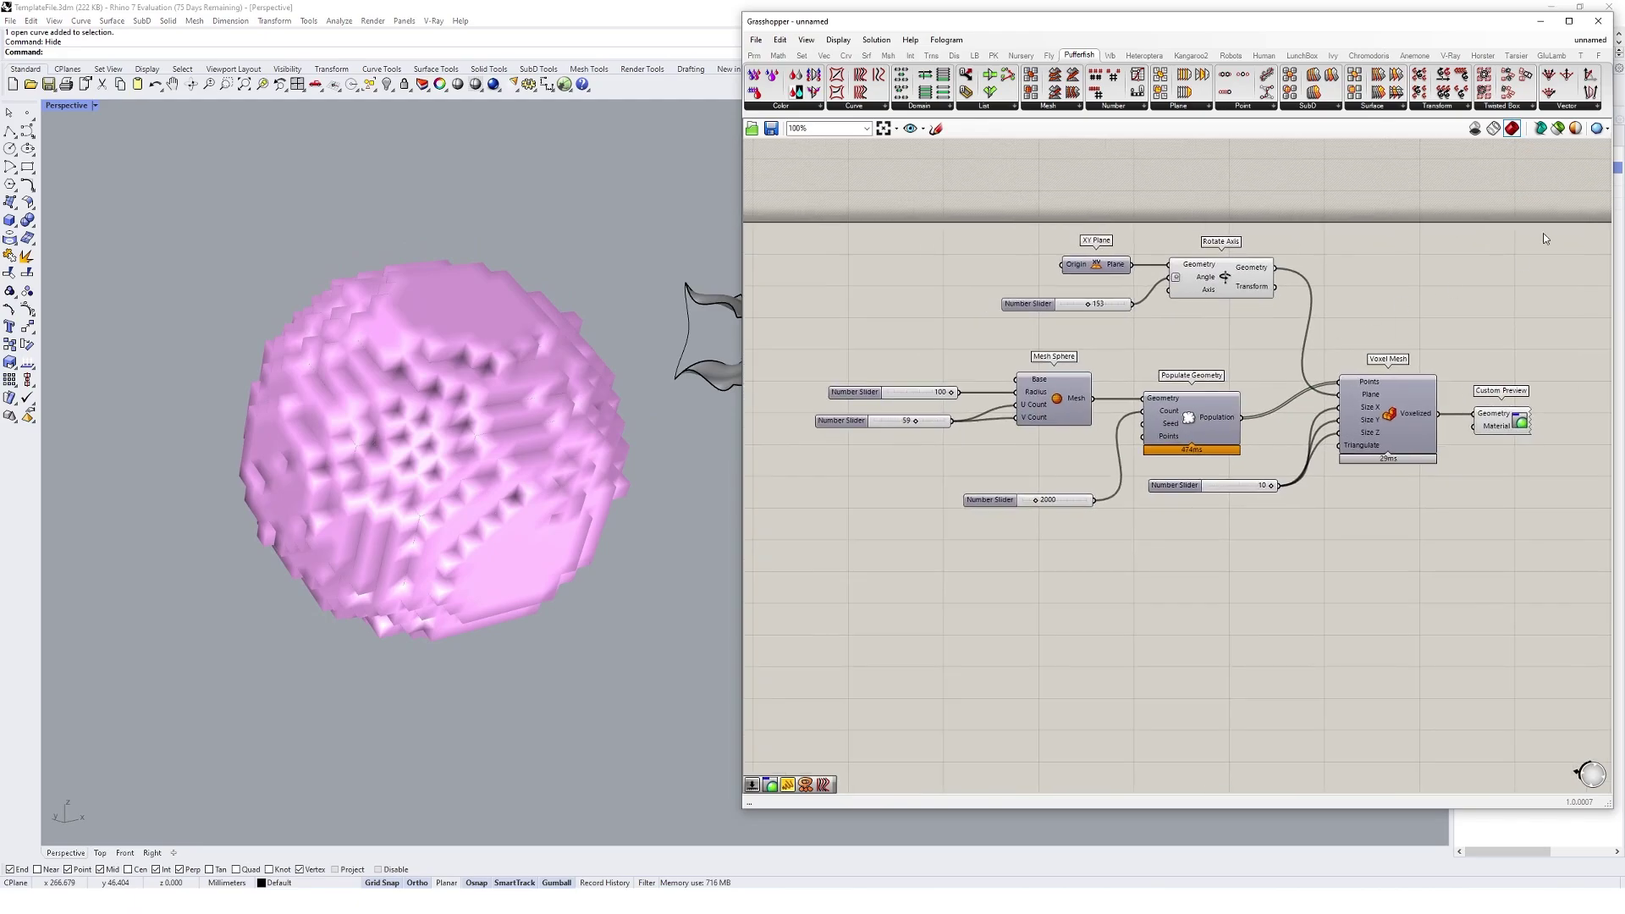
{"action": "left_click_drag", "start_coordinate": [1548, 237], "coordinate": [836, 563]}
{"action": "right_click", "coordinate": [852, 487]}
{"action": "left_click", "coordinate": [948, 584]}
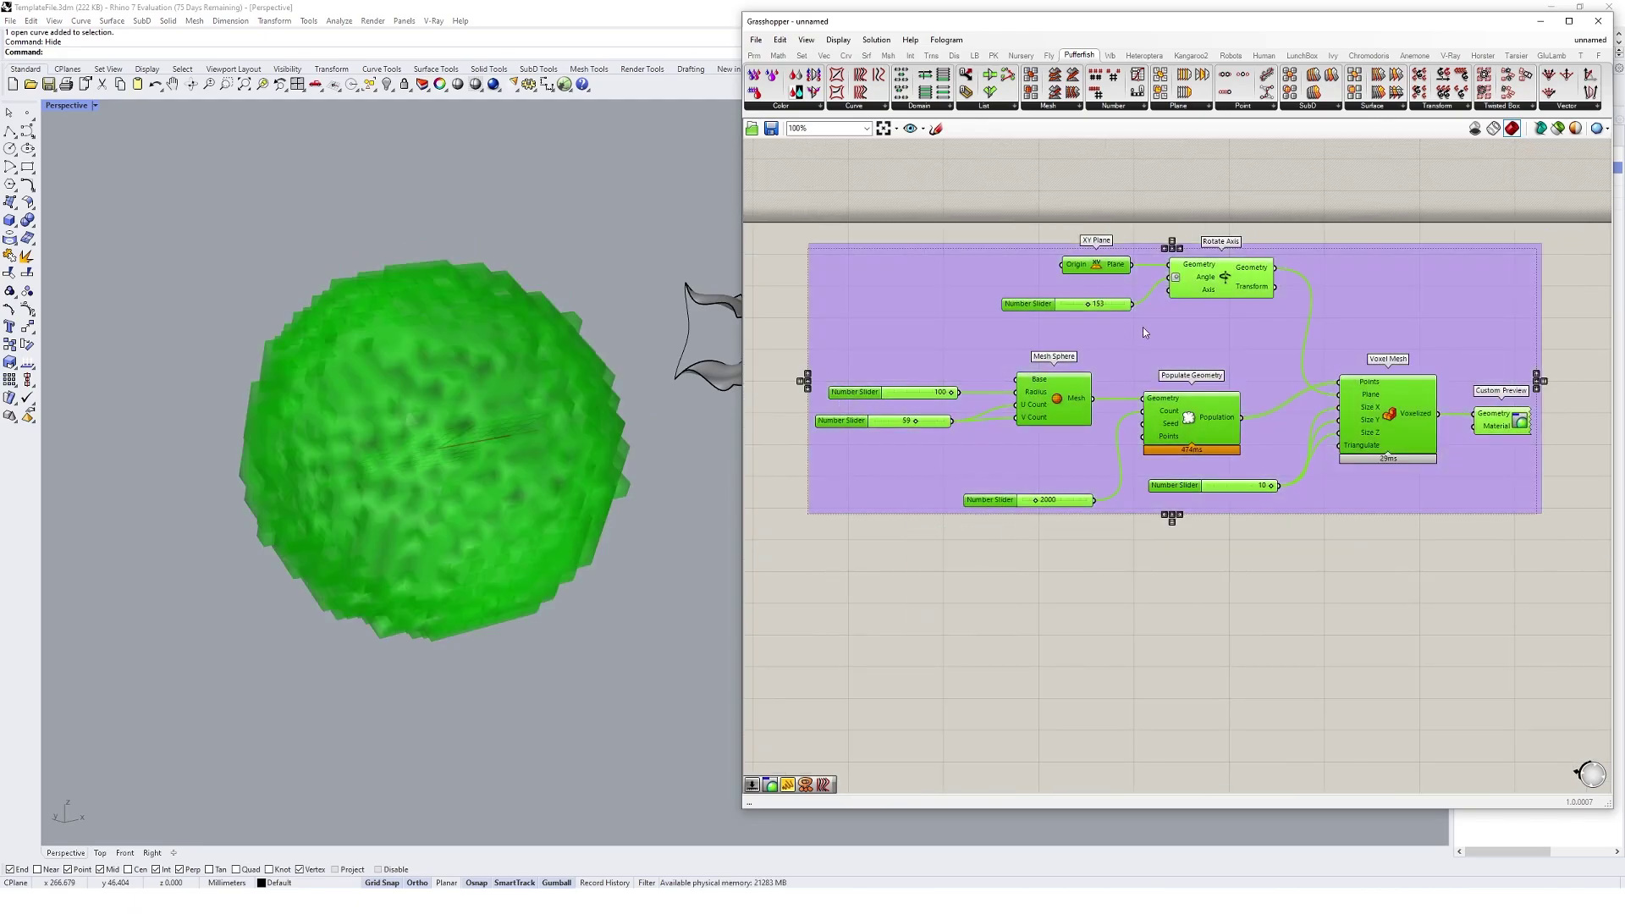
Move the group down and left, and begin naming it 'Voxel Me'.
{"action": "left_click_drag", "start_coordinate": [1145, 332], "coordinate": [1128, 402]}
{"action": "right_click", "coordinate": [1144, 319]}
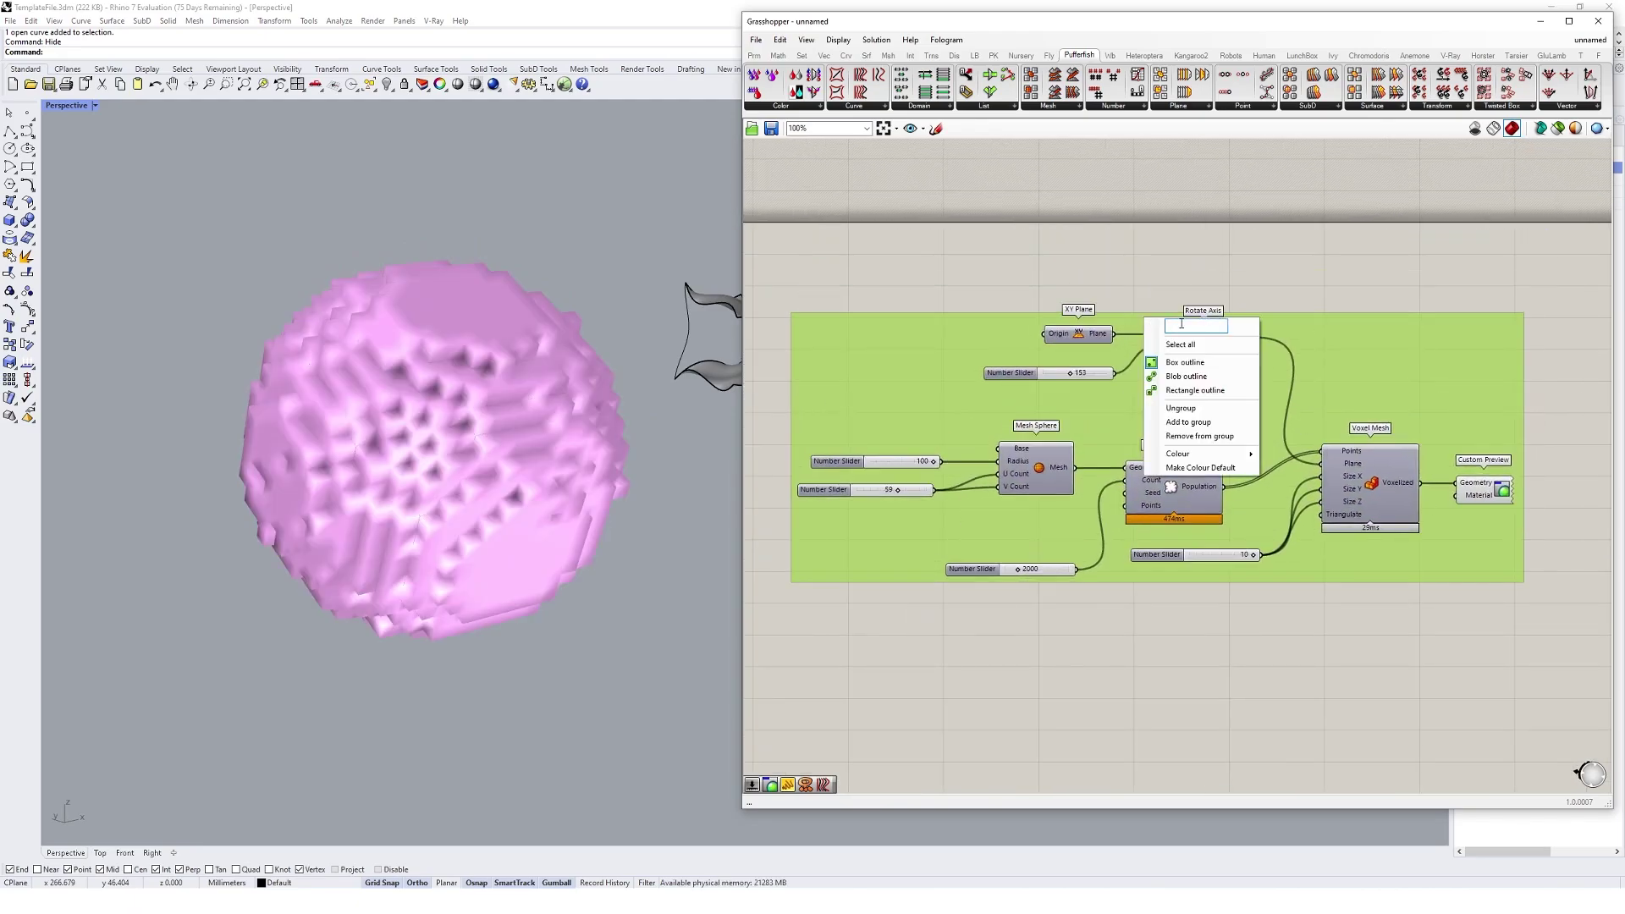
{"action": "type", "text": "Voxel Mesh"}
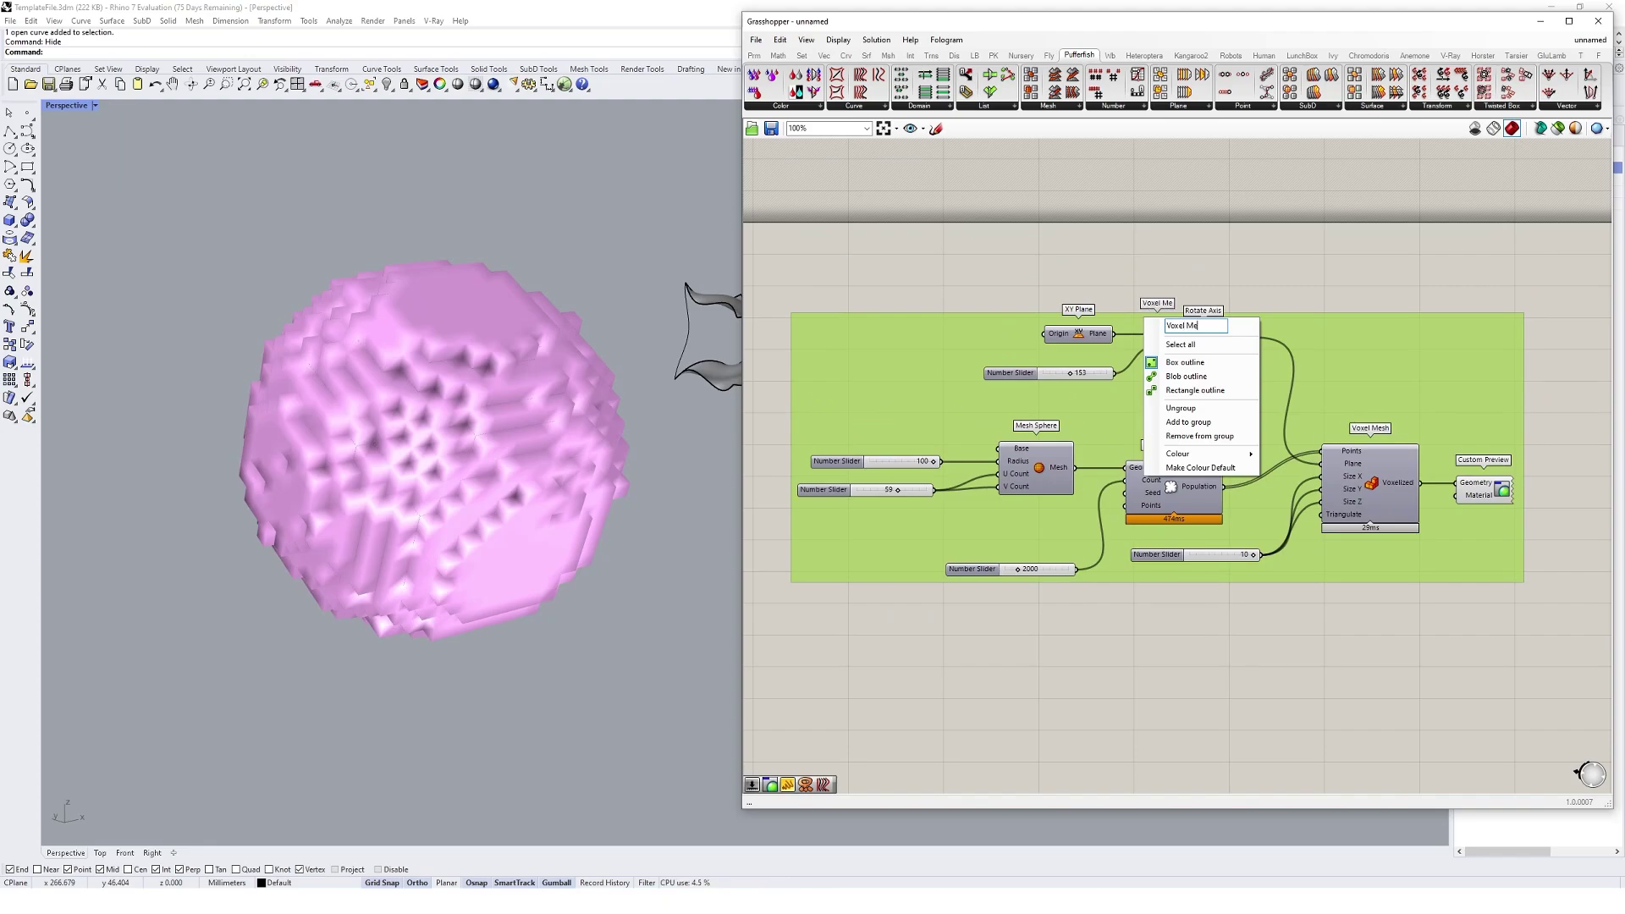